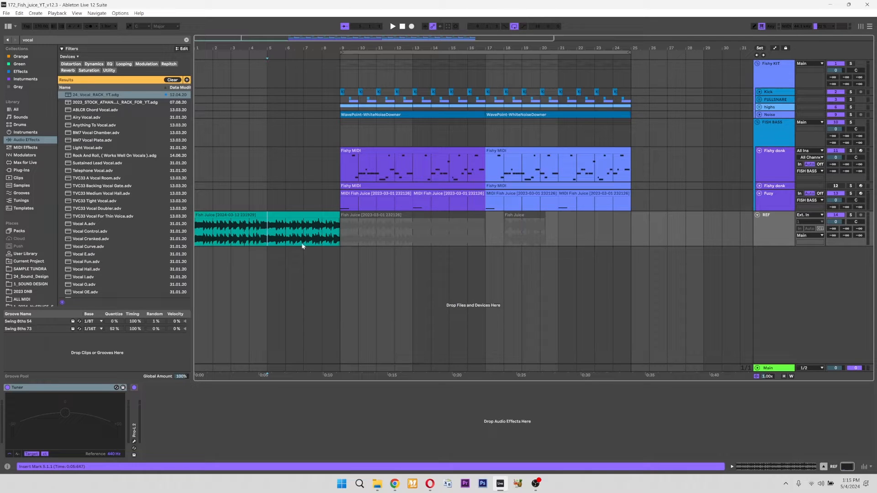
left_click_drag(268, 232, 197, 229)
left_click_drag(466, 170, 344, 158)
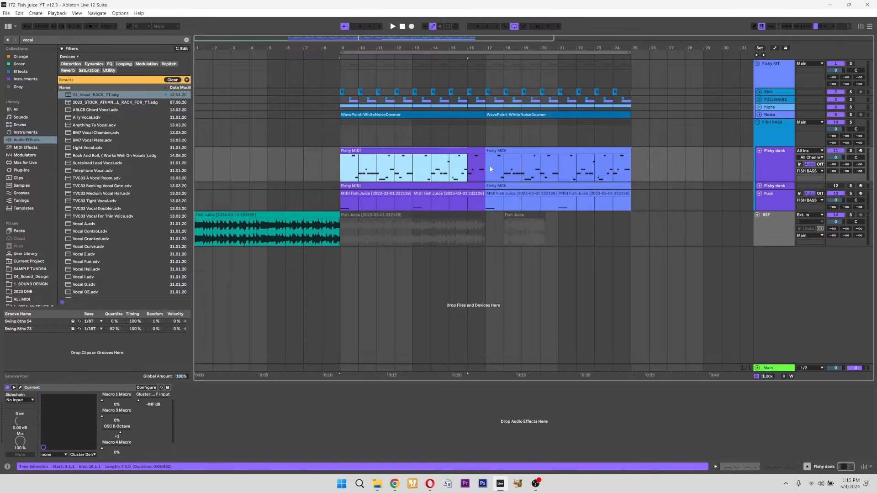
left_click_drag(485, 170, 614, 173)
left_click(643, 179)
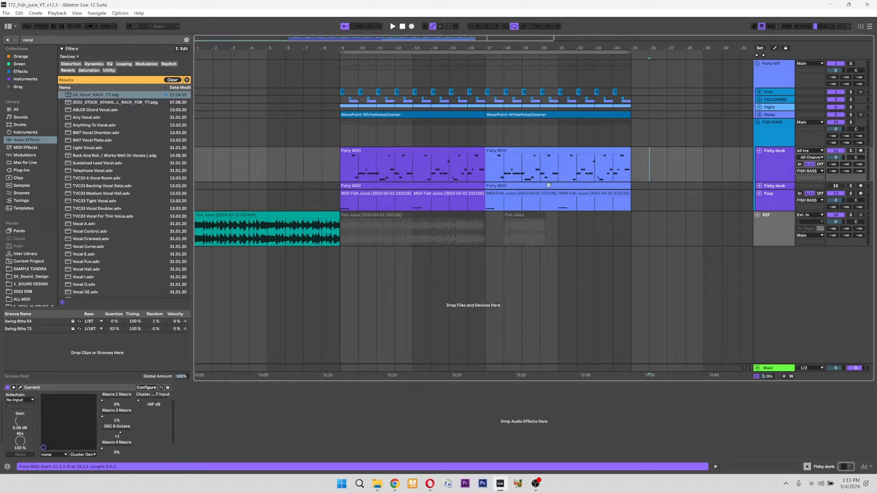
left_click(758, 128)
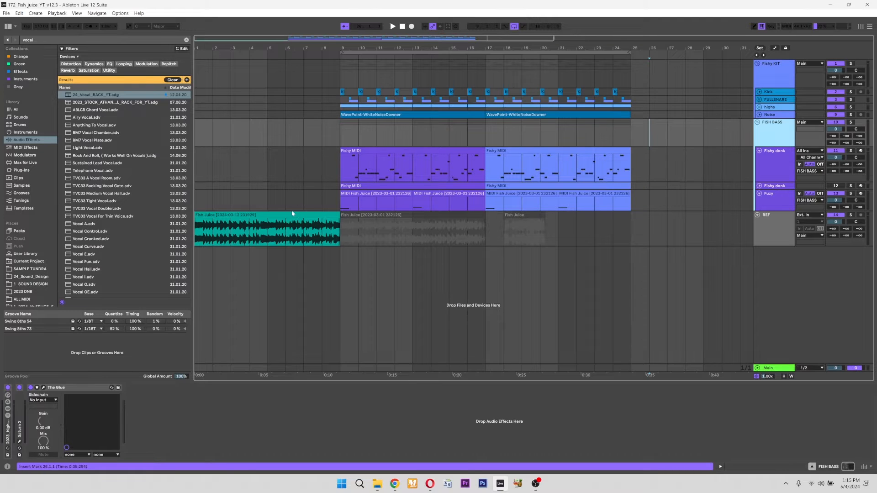
- Play back the arrangement from the start of the Fish Juice reference clip through the Fishy MIDI clips, and stop it
left_click(315, 214)
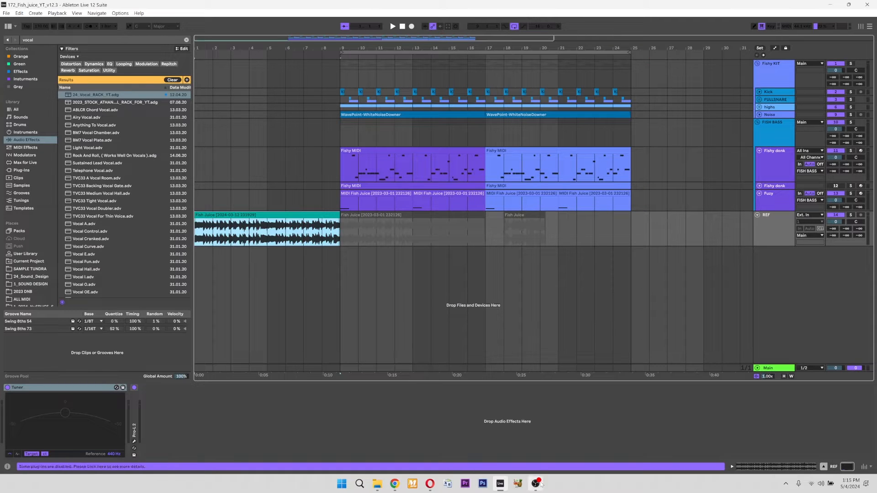
key("space")
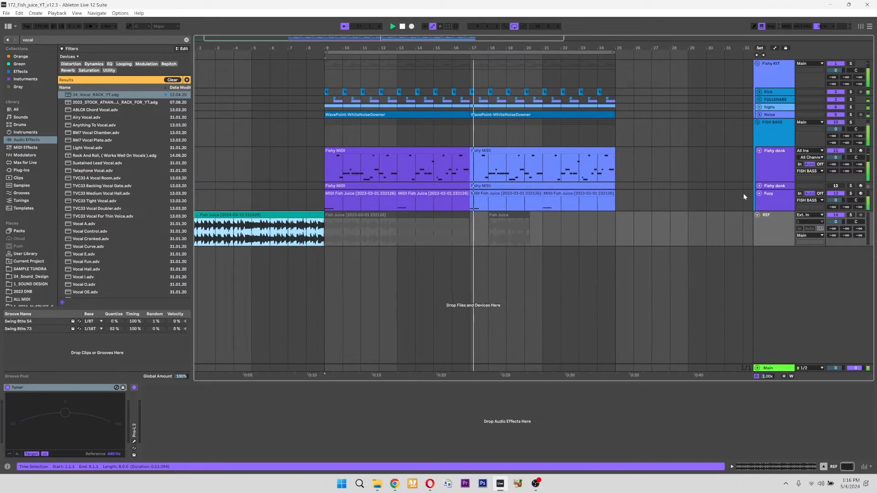
left_click(781, 165)
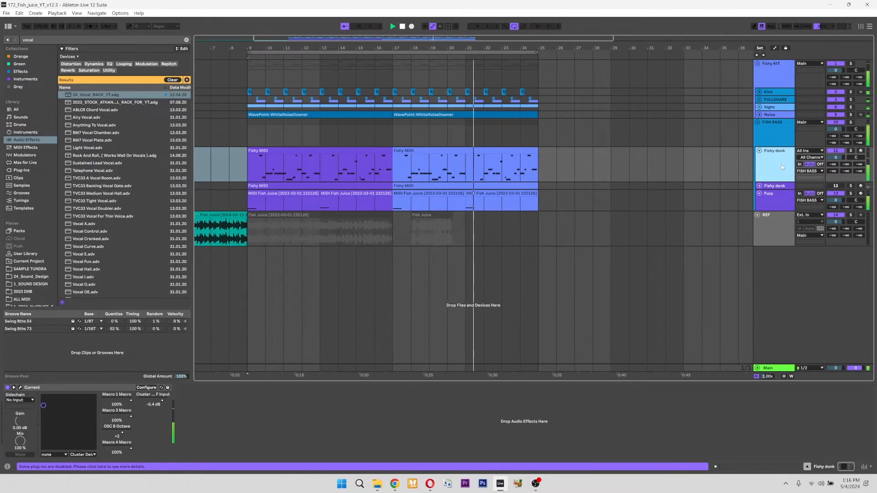
scroll(444, 315, "left", 2)
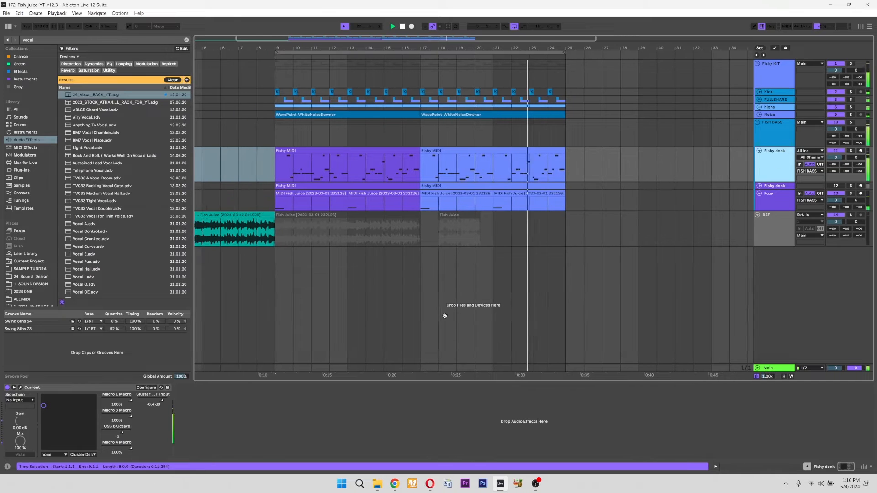
scroll(485, 304, "left", 2)
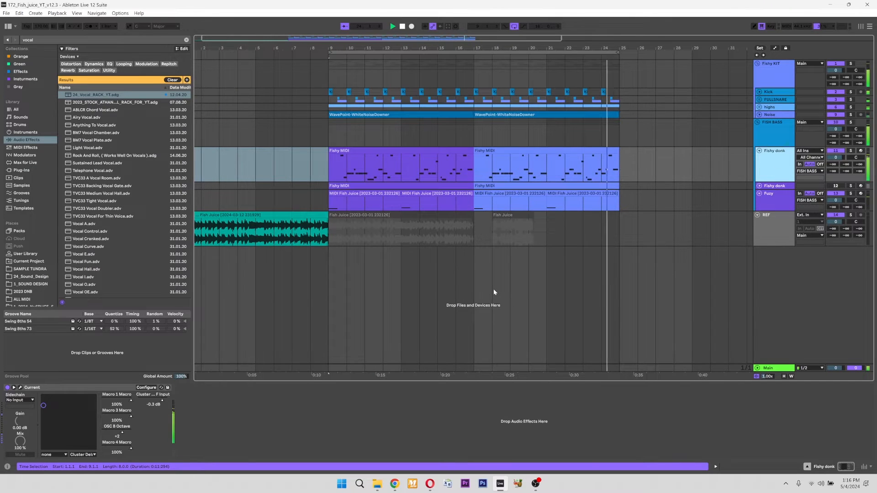
left_click(476, 283)
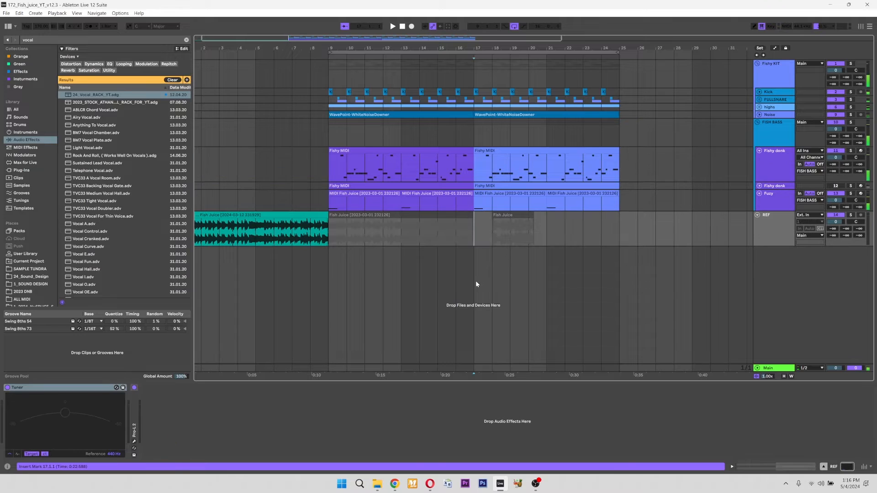
- Duplicate the Fishy donk track together with its MIDI clips
left_click(347, 132)
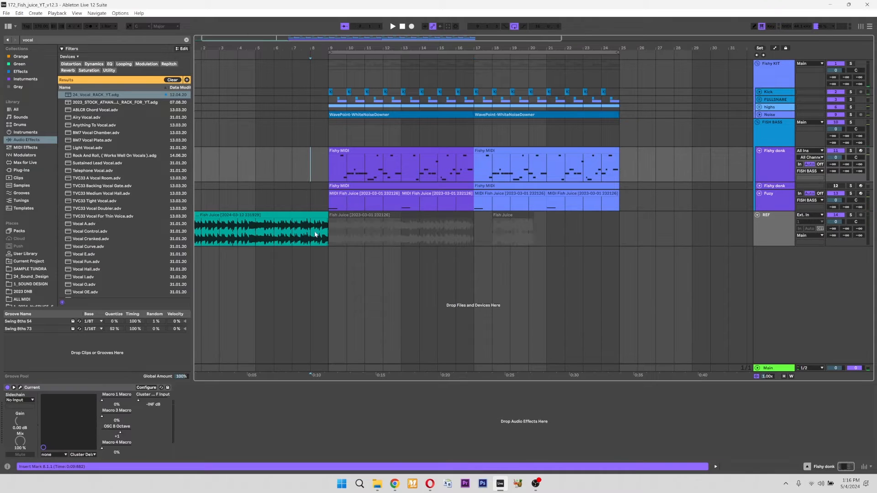
left_click(426, 158)
left_click(519, 150)
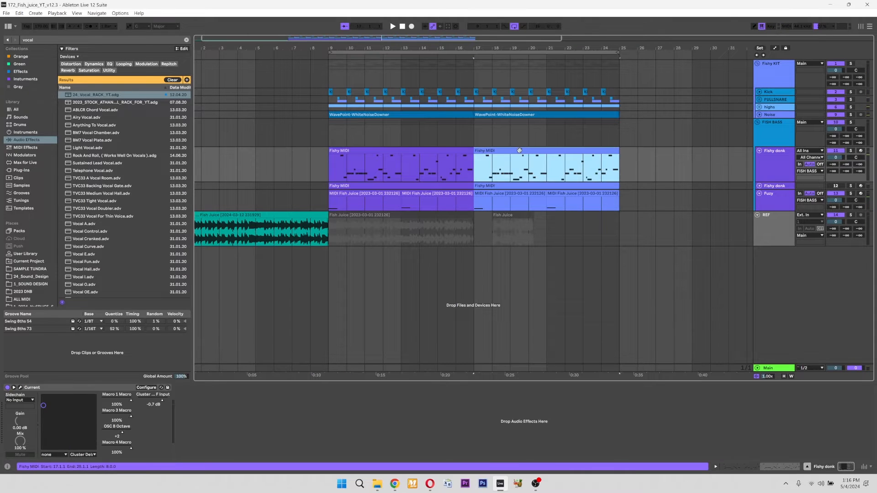
left_click(413, 151)
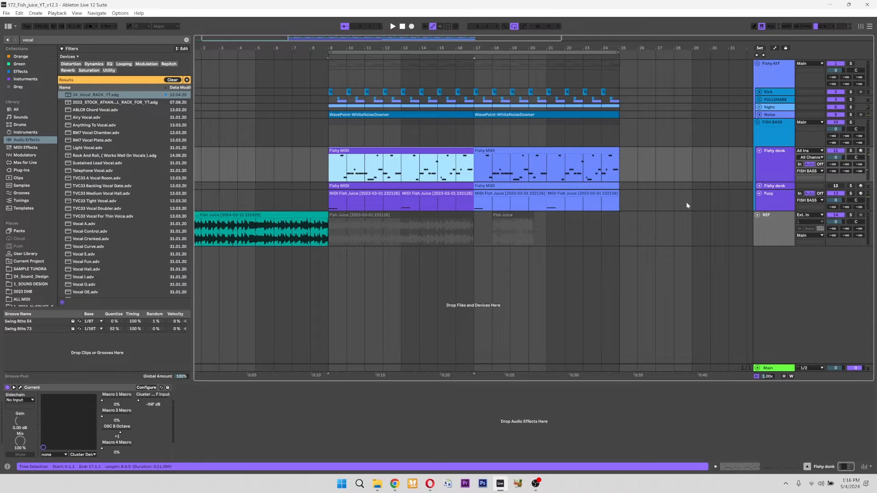
left_click(777, 165)
key("ctrl+d")
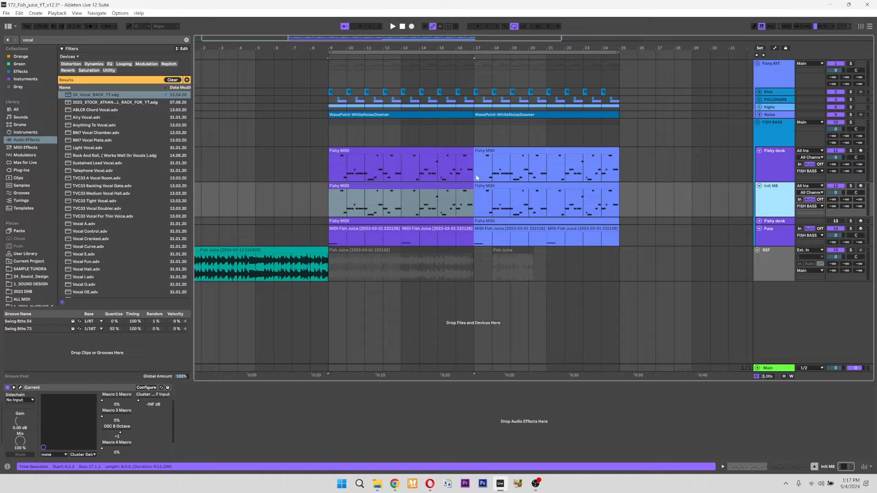
- Open the Current synth on the duplicated track and reset it to the default preset
left_click(20, 387)
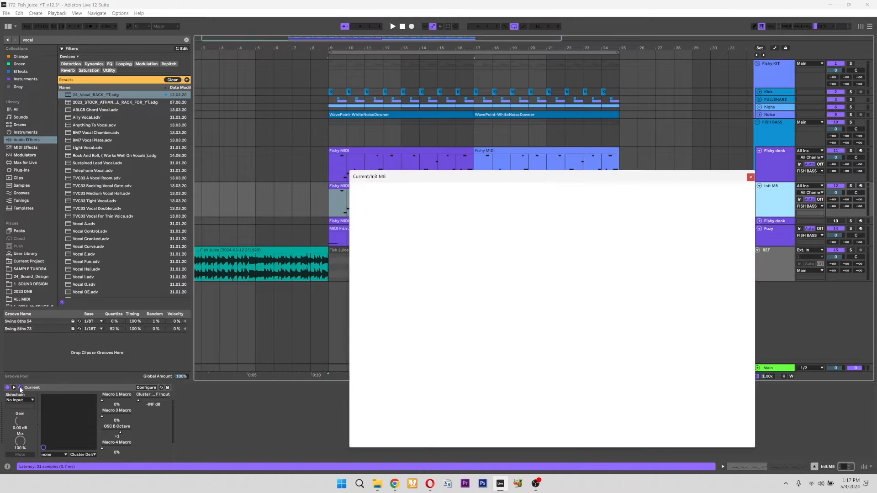
left_click_drag(684, 175, 742, 168)
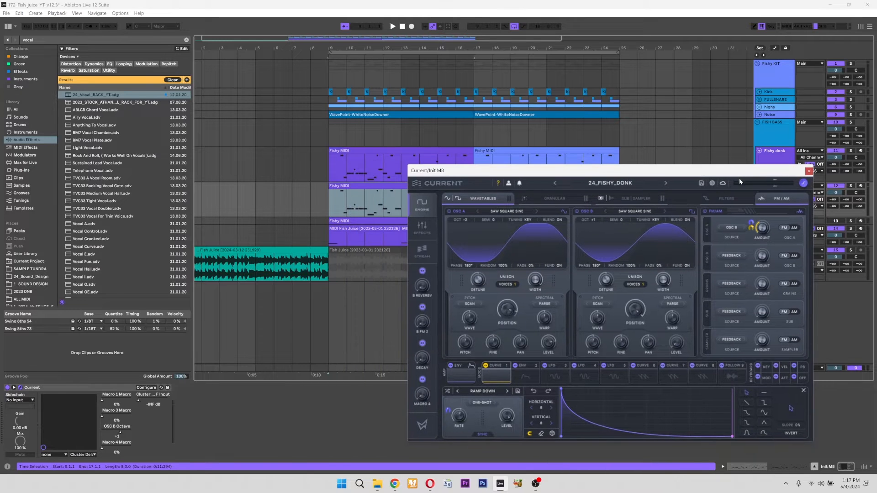
left_click(711, 184)
left_click(721, 194)
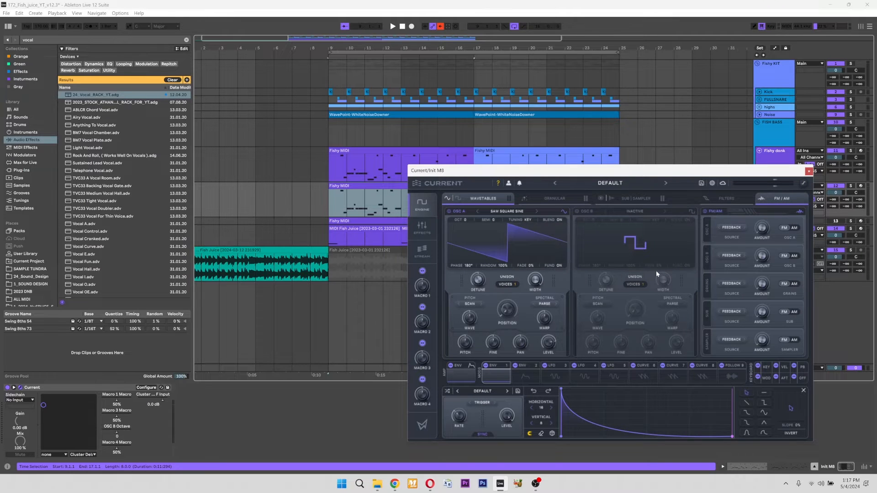
- Enable oscillator B and set the wavetable position of both oscillators to 100% for sine waves
left_click(575, 211)
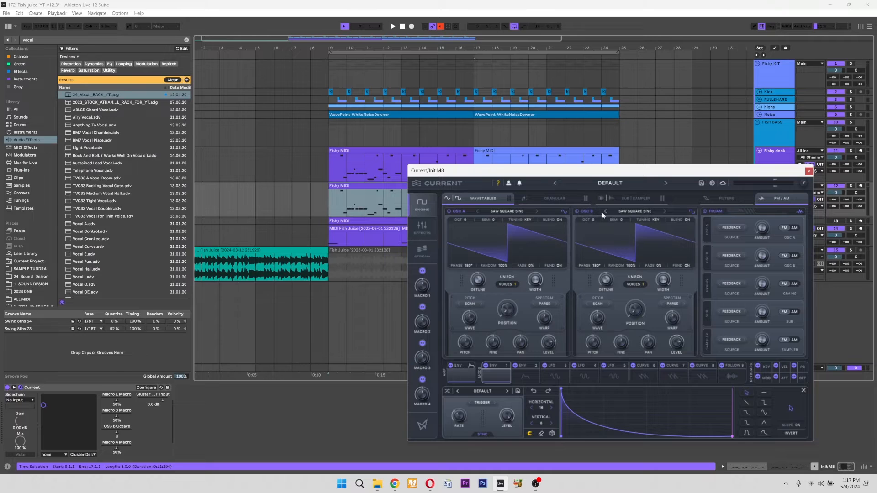
left_click_drag(497, 315, 533, 194)
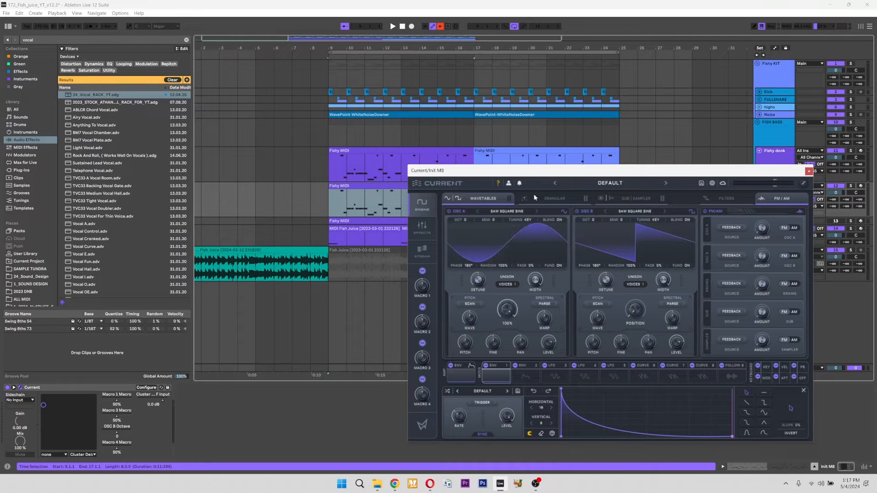
left_click_drag(631, 309, 665, 178)
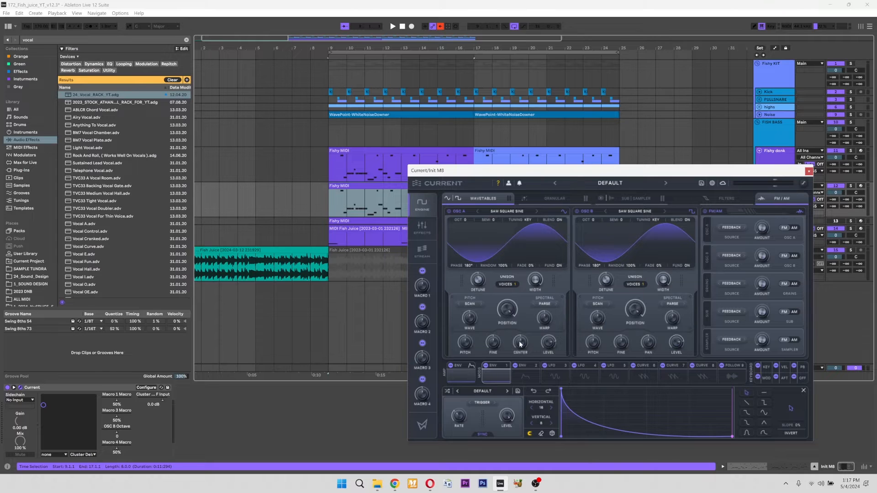
left_click_drag(504, 311, 505, 315)
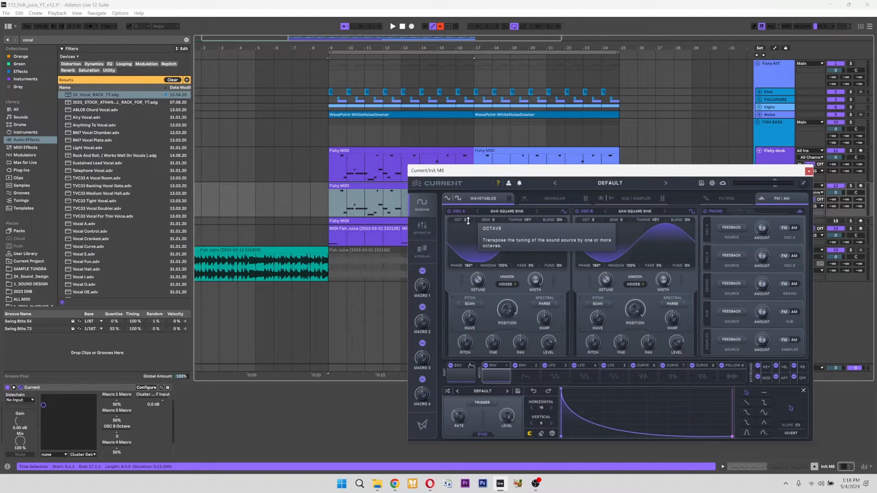
- Set oscillator A's octave to -2 and oscillator B's octave to +1
left_click_drag(468, 221, 469, 228)
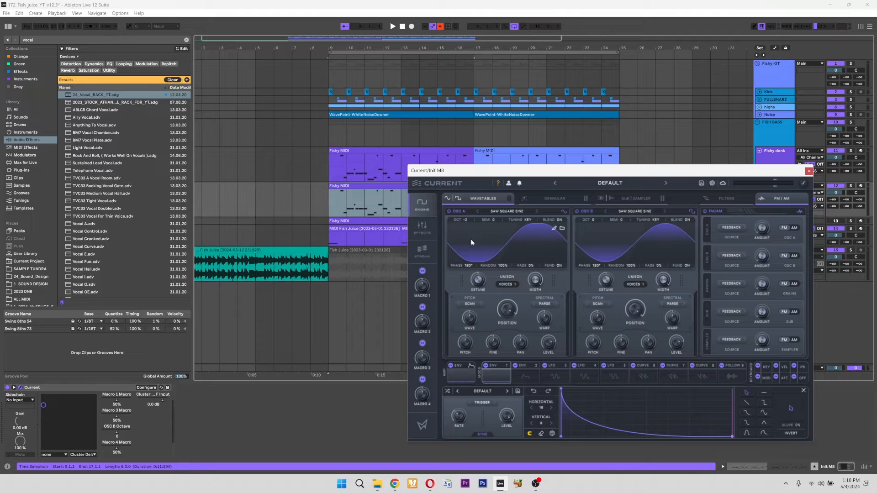
left_click_drag(598, 220, 600, 213)
- Solo the Init M8 track and select its second Fishy MIDI clip, spanning bars 17 to 25
left_click_drag(411, 170, 361, 290)
left_click(850, 188)
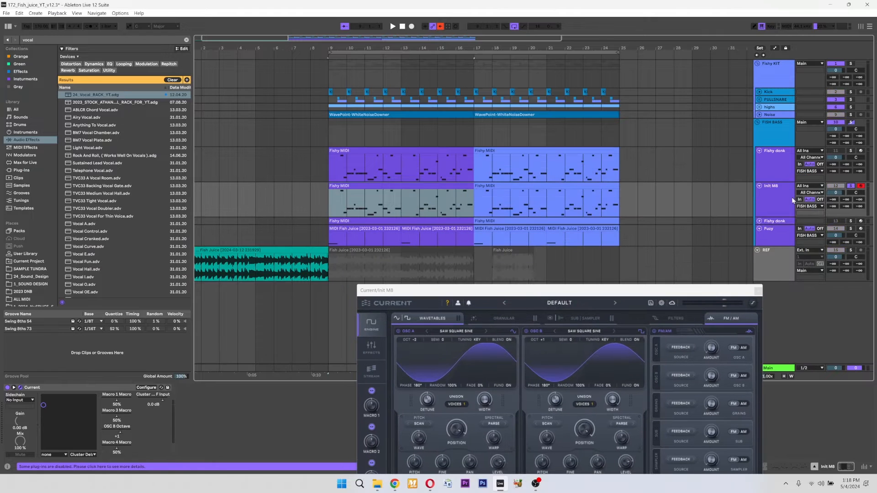
left_click(791, 196)
left_click_drag(576, 290, 628, 143)
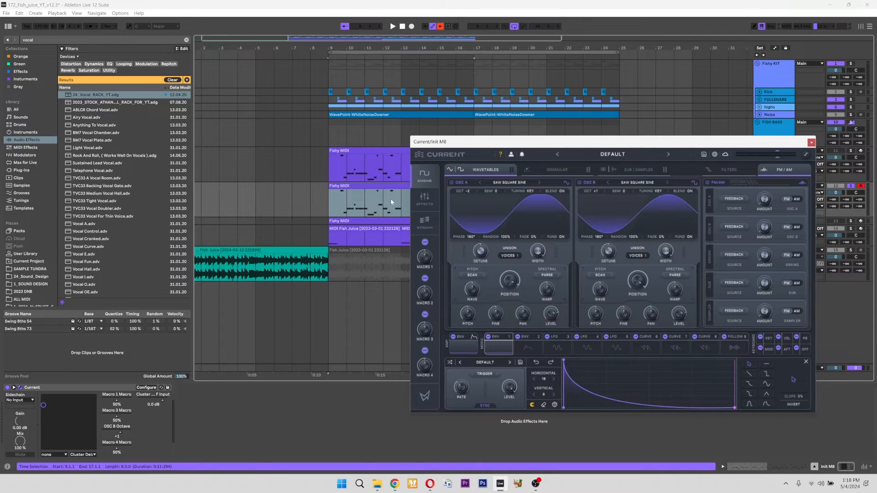
left_click_drag(625, 142, 566, 269)
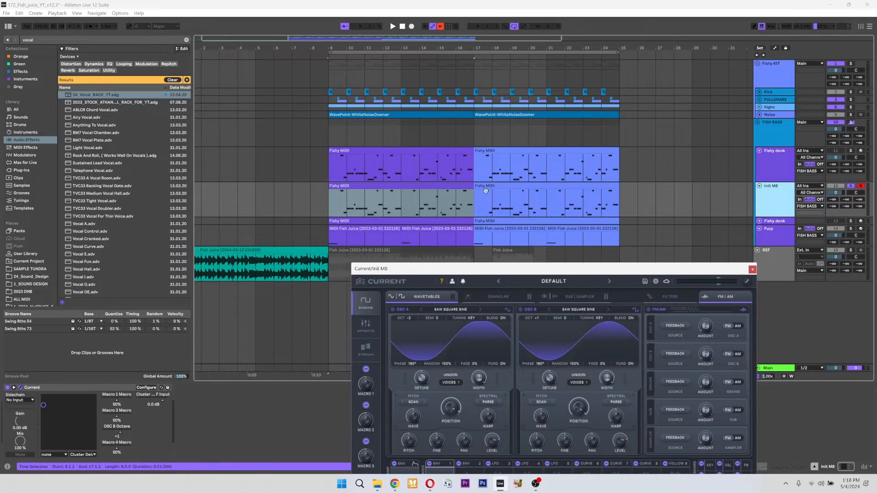
left_click(533, 197)
left_click_drag(592, 272, 615, 142)
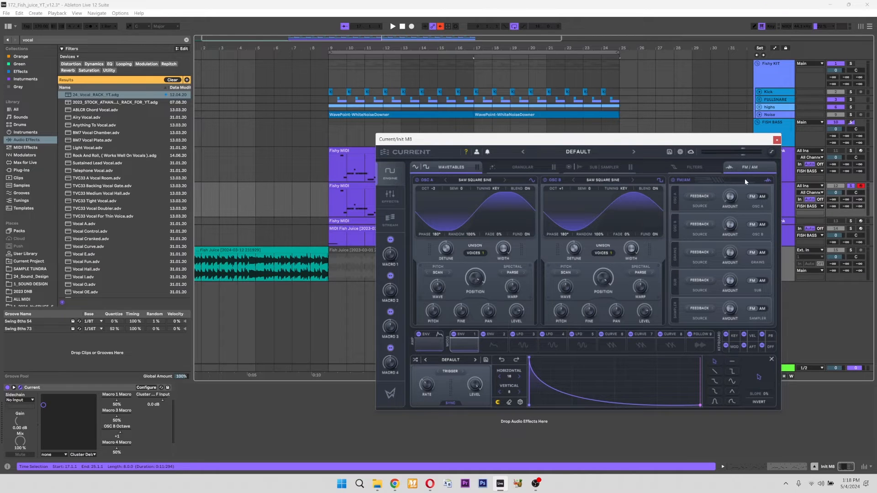
- Turn on the option beside the synth's master volume and shape Curve 1 into a steep exponential decay falling from maximum to zero
left_click(771, 152)
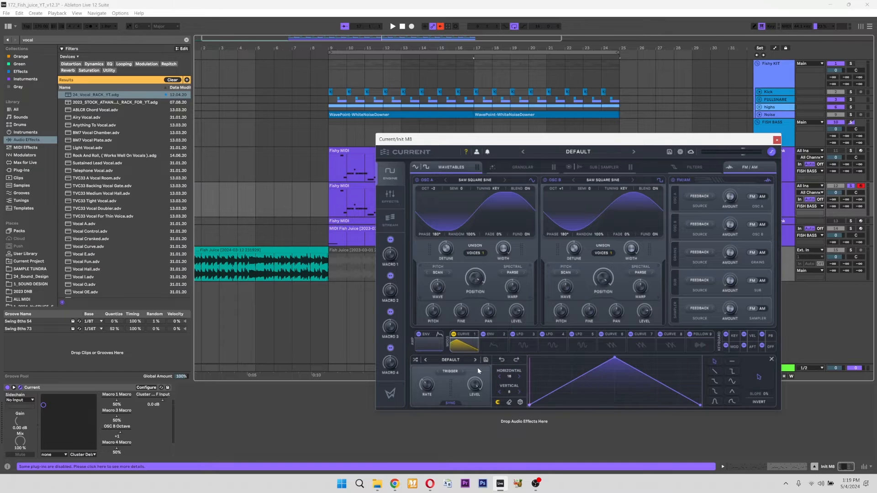
left_click_drag(624, 368, 445, 337)
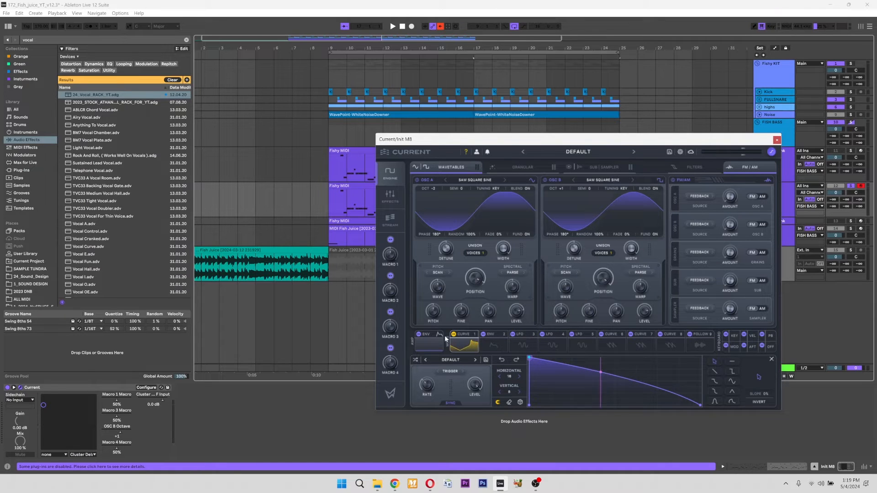
left_click_drag(620, 378, 487, 409)
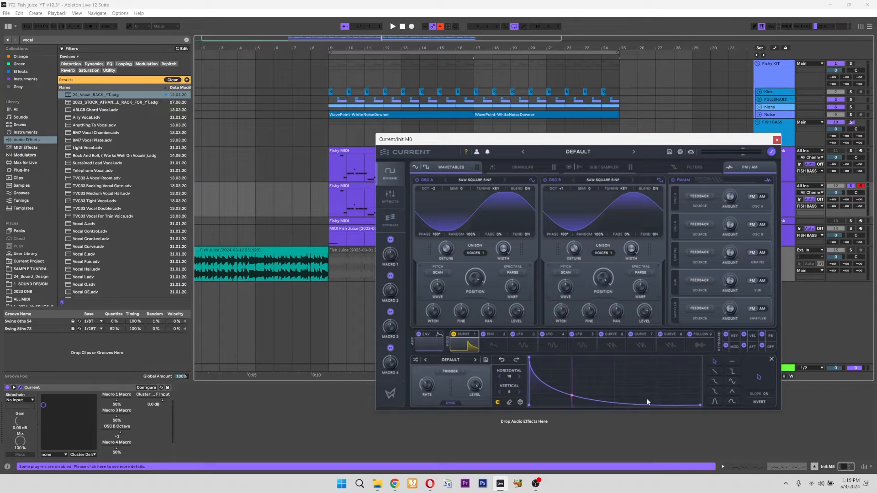
- Lower the amp envelope's sustain to zero
left_click(438, 346)
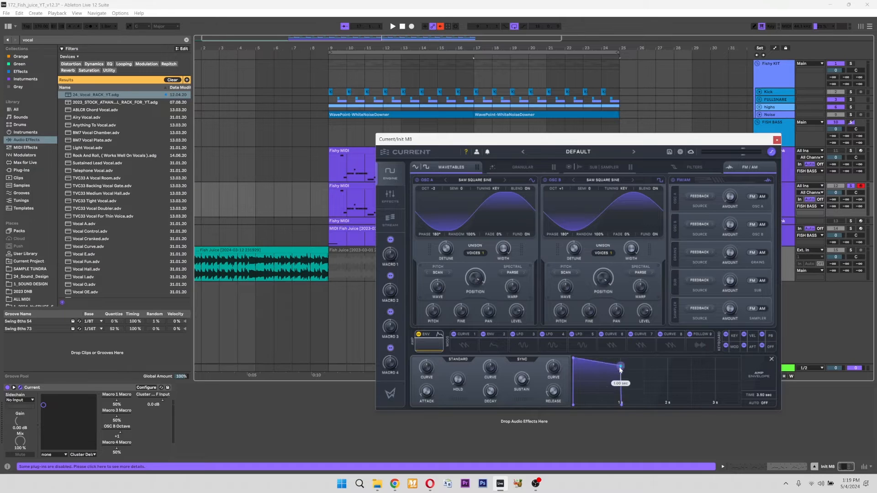
left_click_drag(618, 367, 618, 415)
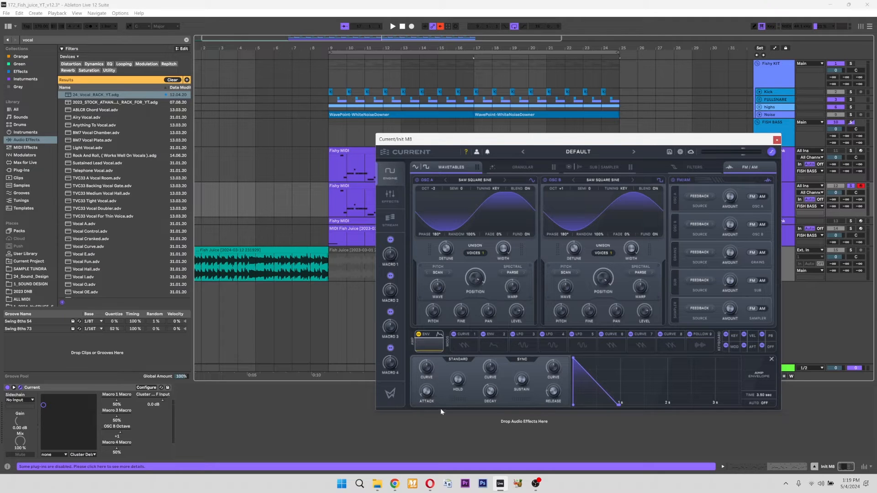
- Set Curve 1's playback mode to One-Shot
left_click(462, 342)
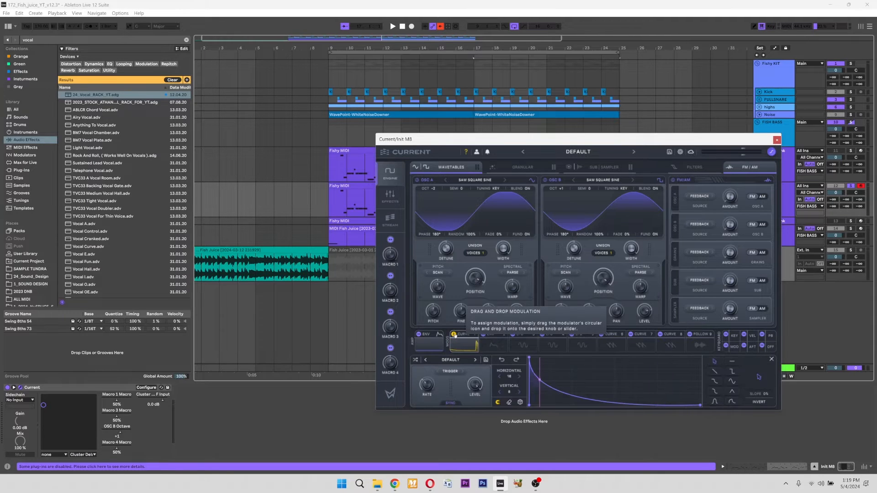
left_click(450, 370)
left_click(462, 397)
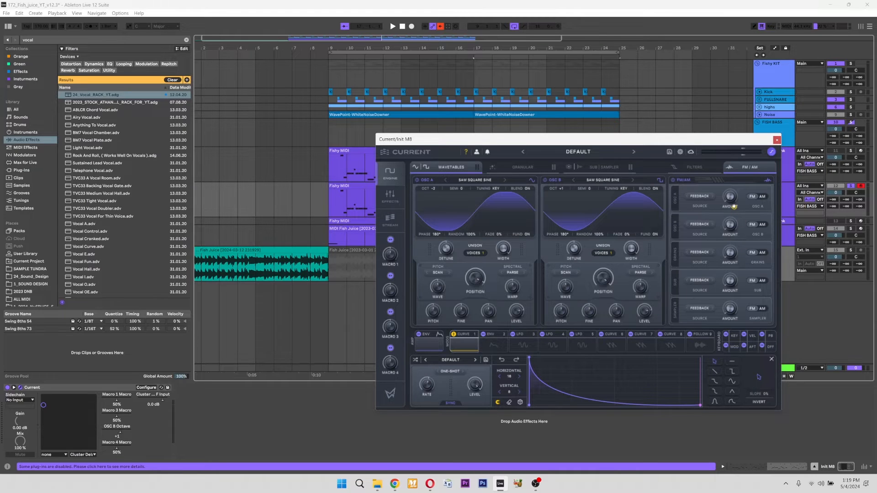
- Modulate oscillator A's FM amount with Curve 1 and set its FM source to Osc B
left_click(699, 196)
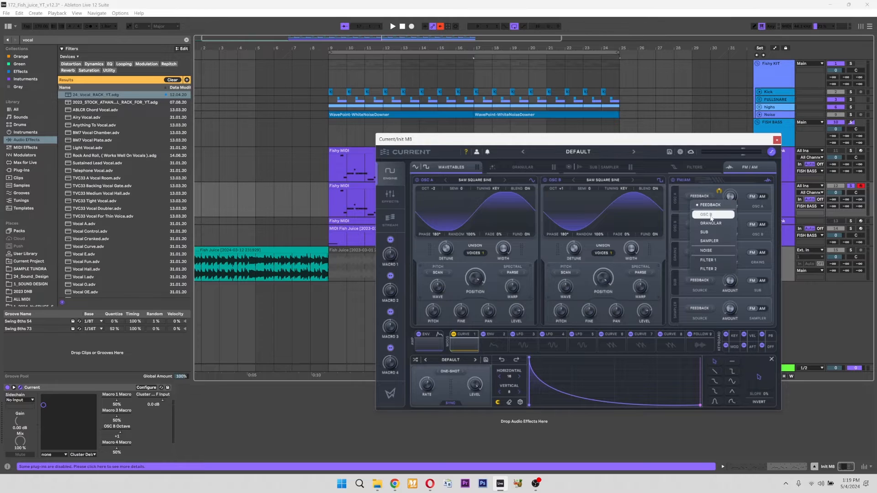
left_click(705, 215)
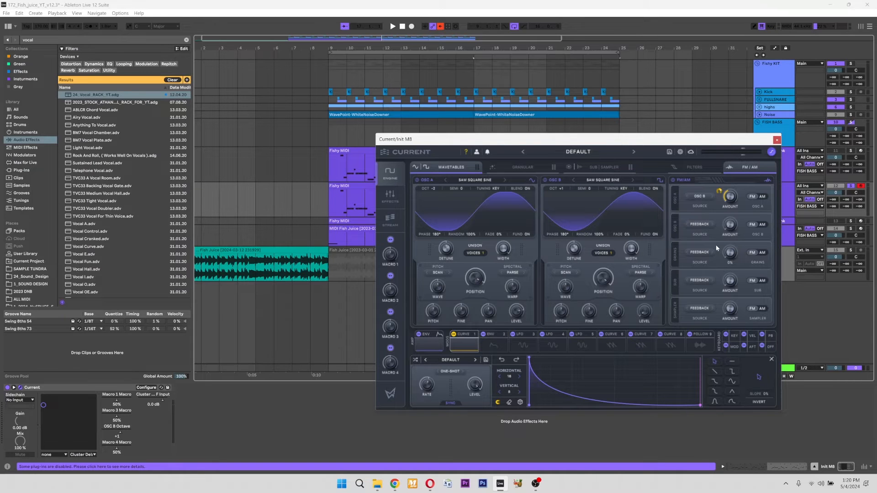
- Reduce the sub oscillator's partials to 1
left_click(599, 167)
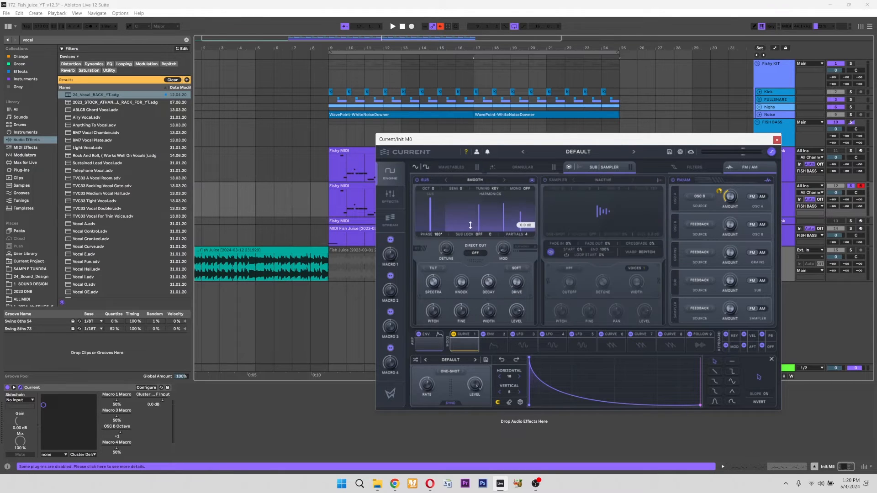
left_click_drag(516, 234, 521, 333)
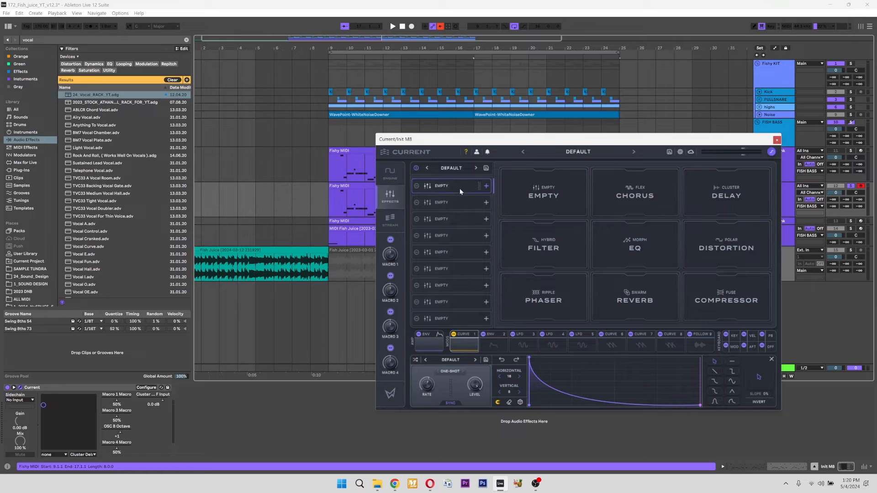
- Load the user effects chain preset 24_FISH_HEAT_2
left_click(460, 188)
mouse_move(482, 220)
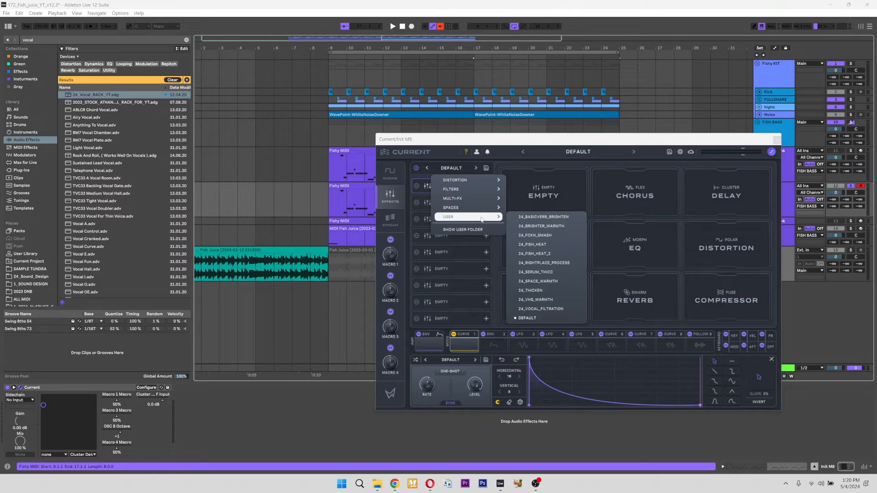
left_click(560, 255)
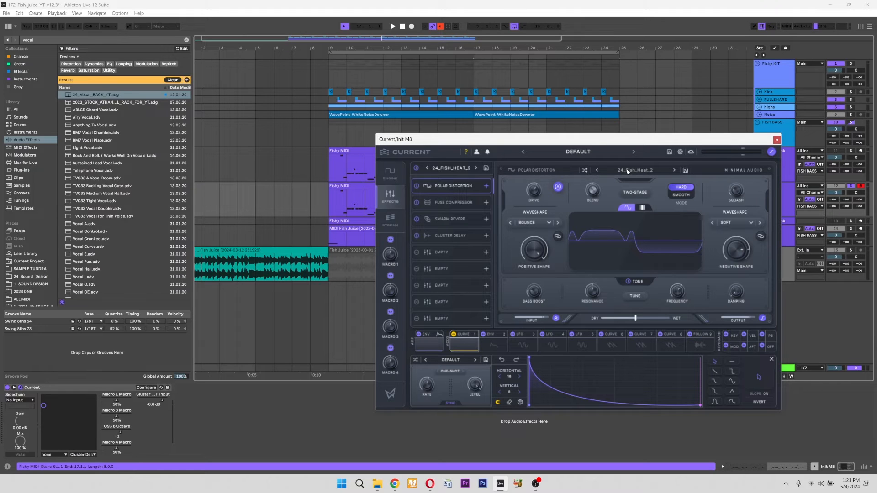
- Try the Side Enhance mixing preset on the Fuse Compressor
left_click(454, 202)
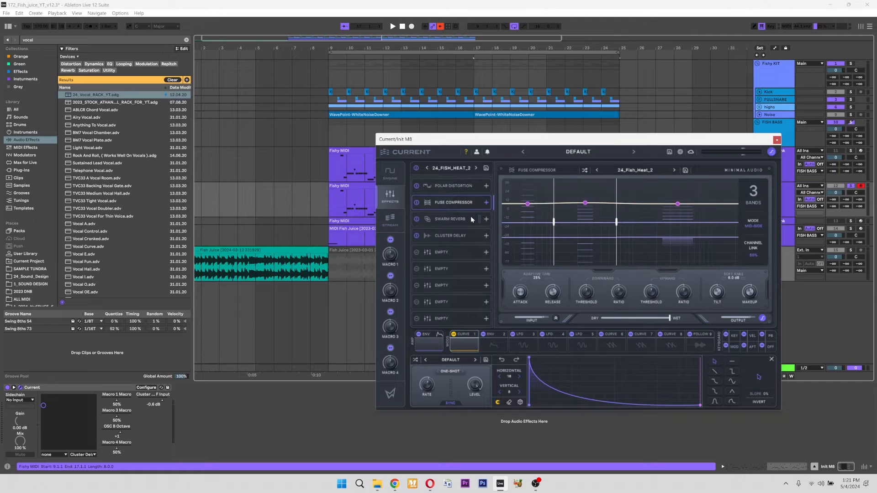
left_click(635, 170)
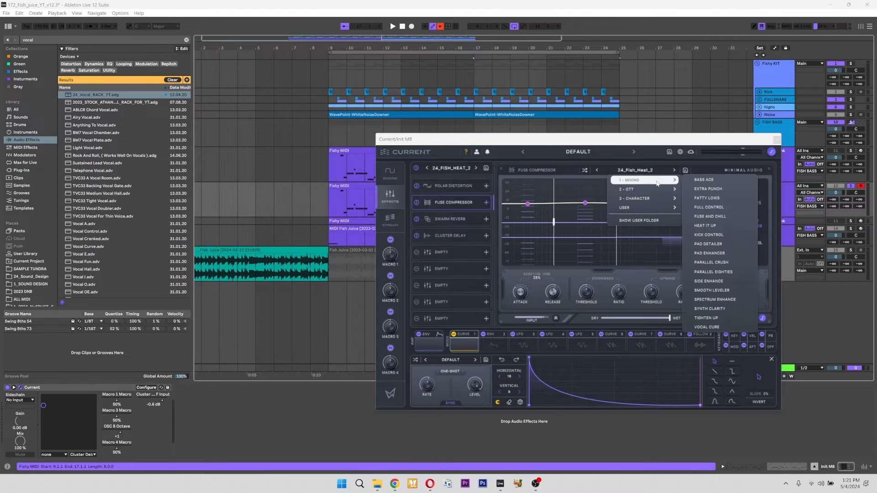
left_click(710, 282)
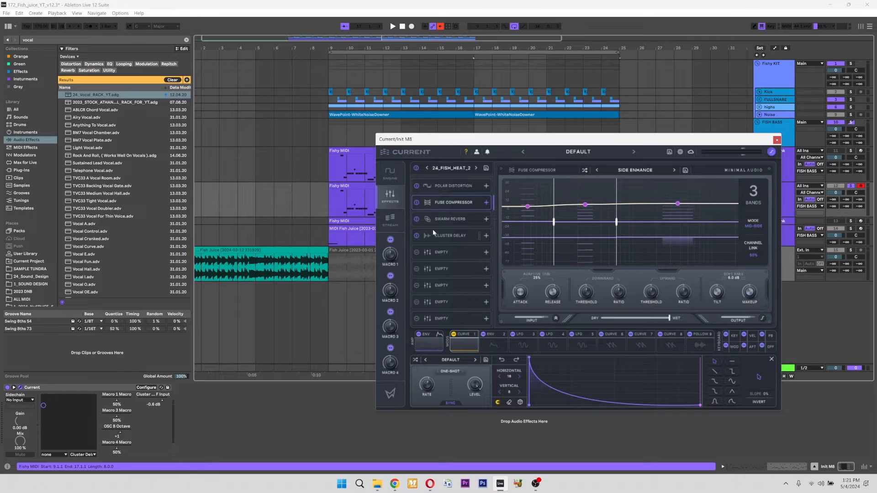
- Try the Drum Decay smaller-space preset on the Swarm Reverb with a slightly lower wet mix
left_click(449, 221)
left_click(636, 170)
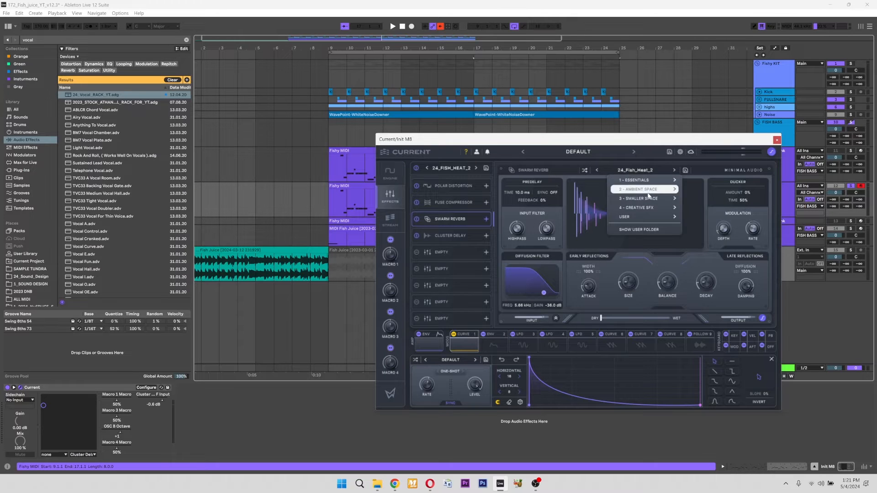
mouse_move(656, 200)
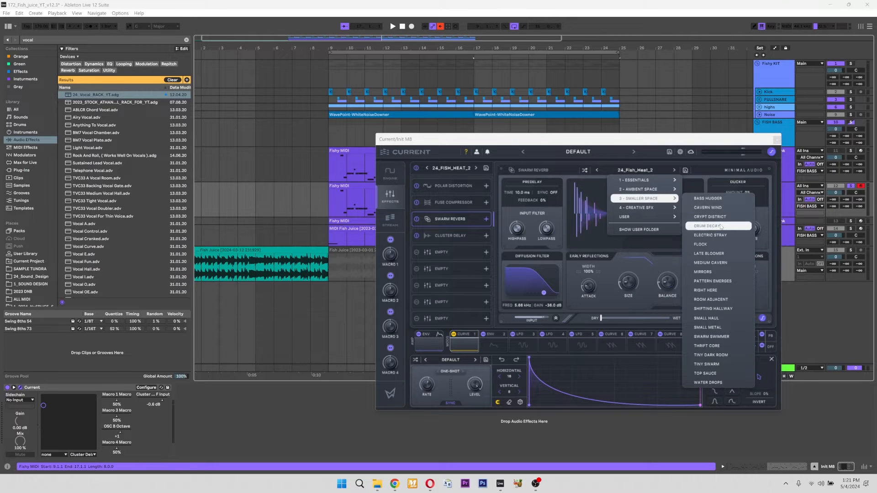
left_click(707, 226)
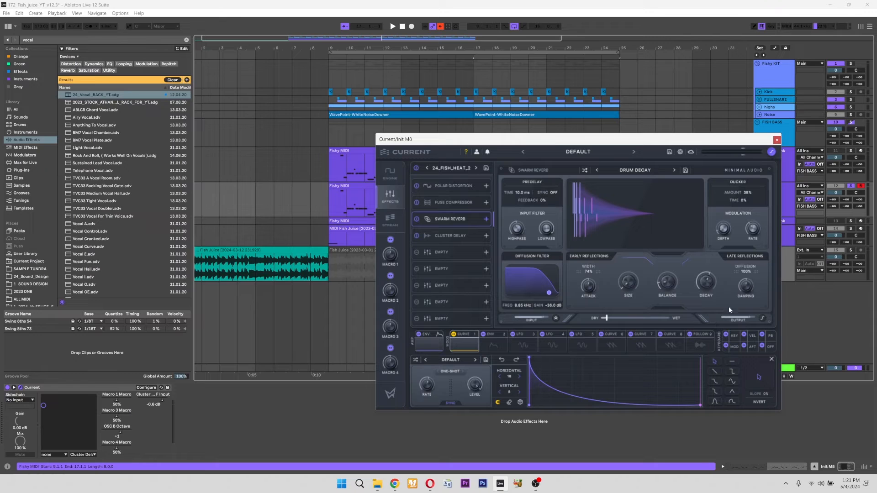
left_click_drag(606, 320, 604, 322)
- Try the Diffused Echoes preset on the Cluster Delay with a shorter time and a much lower wet mix
left_click(460, 237)
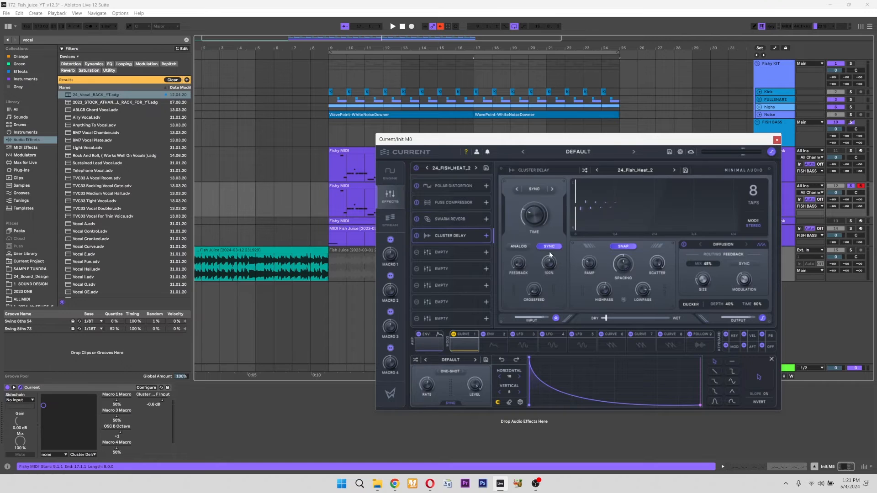
left_click(634, 170)
left_click(710, 221)
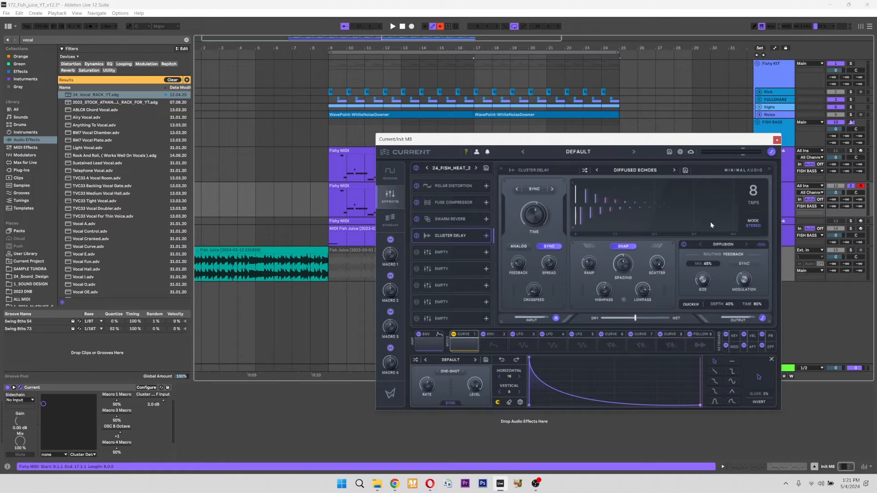
left_click_drag(531, 215, 519, 230)
left_click_drag(634, 321, 602, 322)
- Reload the user effects chain preset 24_FISH_HEAT_2 to discard the individual effect preset changes
left_click(459, 168)
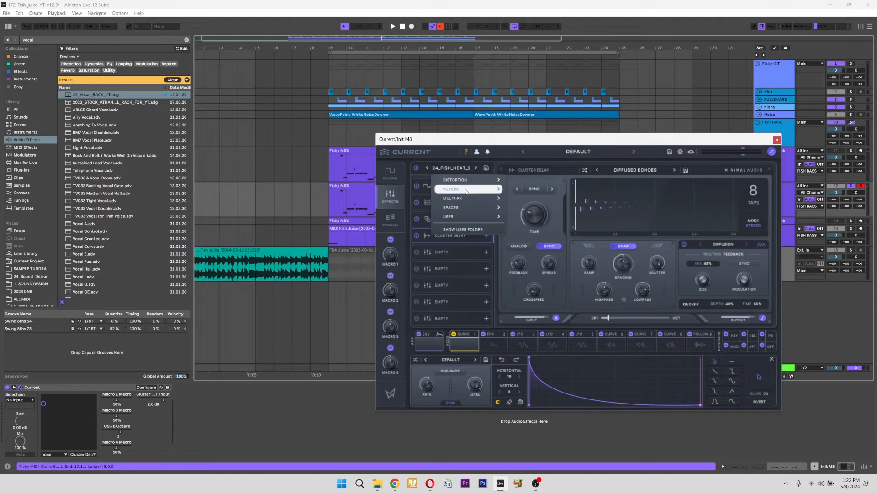
mouse_move(464, 218)
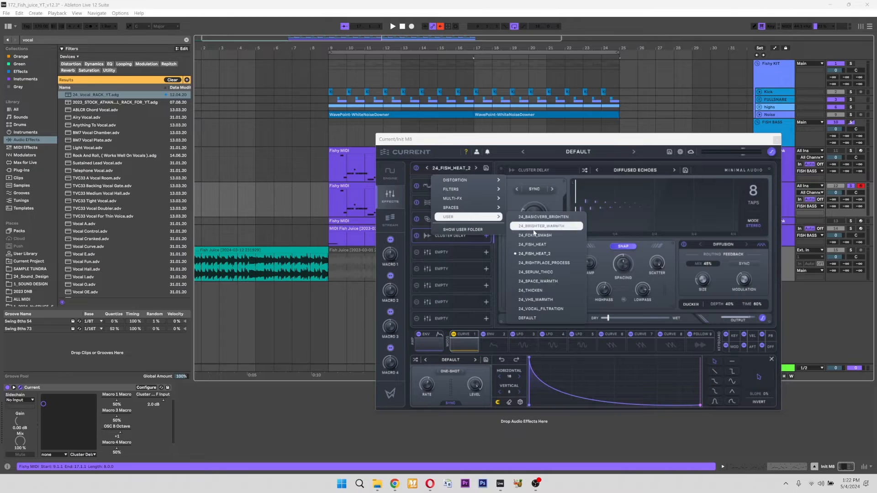
left_click(546, 251)
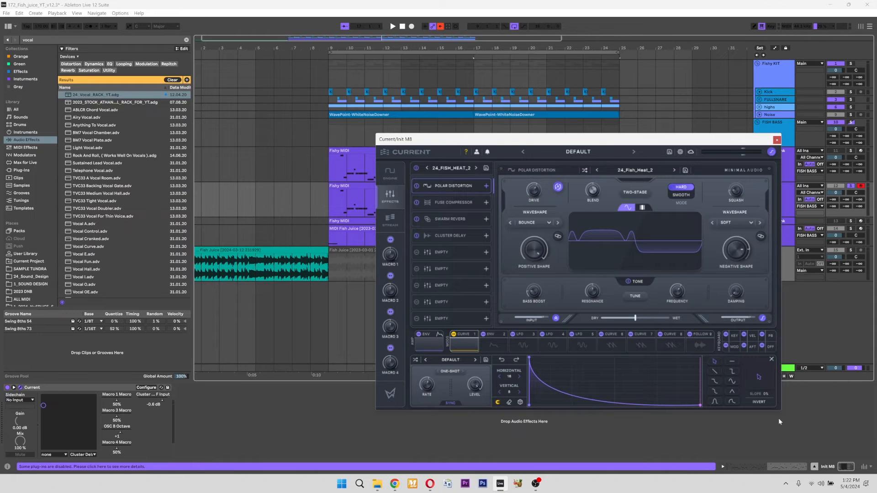
- Examine the settings of the chain's Fuse Compressor, Swarm Reverb and Cluster Delay
left_click(450, 204)
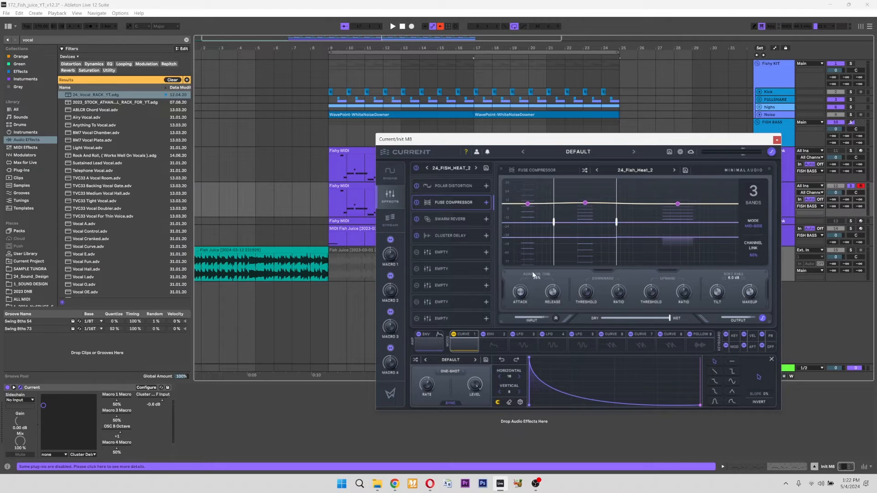
left_click(445, 220)
left_click(452, 202)
left_click(448, 220)
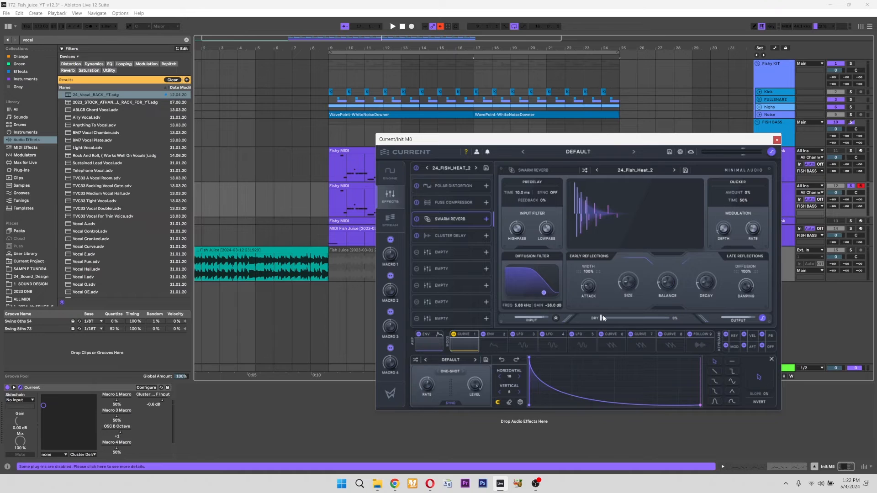
left_click(453, 236)
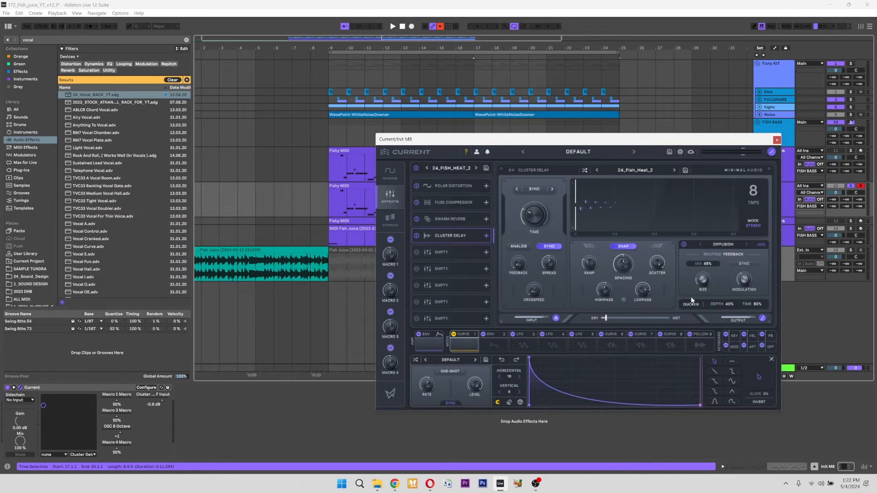
- Return to the synth's engine page and play the first Fishy MIDI clip on the Init M8 track
left_click(390, 171)
left_click_drag(457, 138, 507, 221)
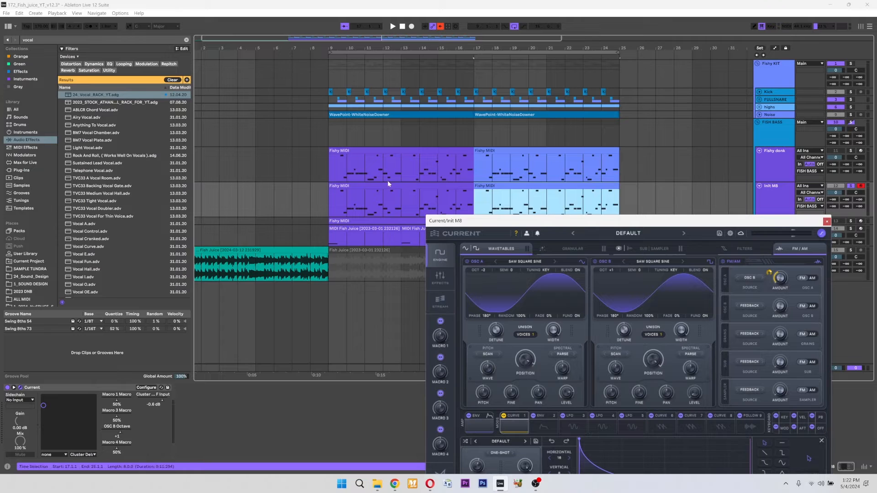
left_click(391, 186)
key("space")
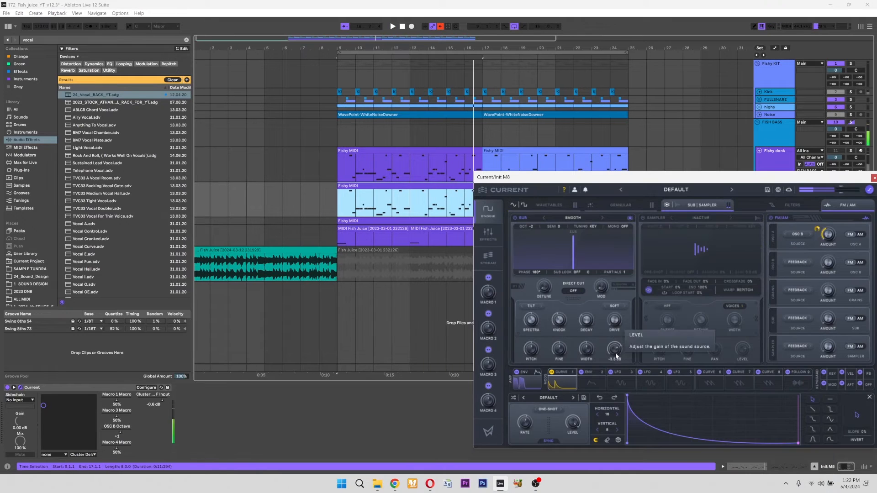
- Lower the sub oscillator's level to about -10.8 dB and modulate it with Curve 1
left_click_drag(615, 358, 615, 360)
left_click_drag(551, 372, 610, 352)
key("space")
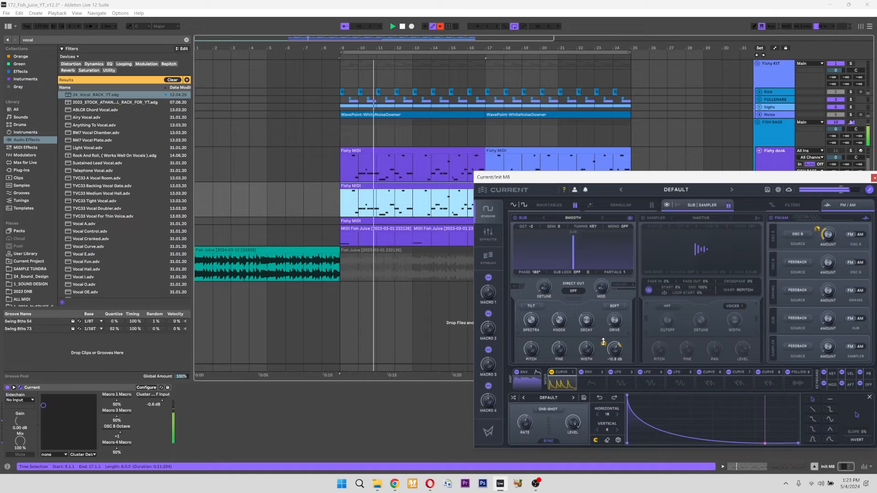
- Listen to the patch while reviewing the synth's wavetable and effects pages
left_click(548, 205)
left_click_drag(729, 181, 715, 198)
key("space")
left_click(479, 250)
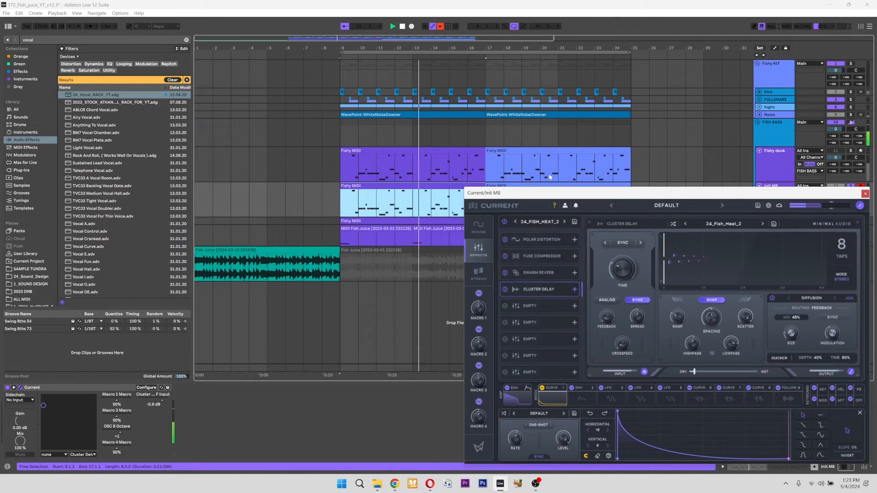
- Re-enable the overridden automation and play the Init M8 track's Fishy MIDI clips with it
left_click(440, 28)
key("space")
left_click(440, 27)
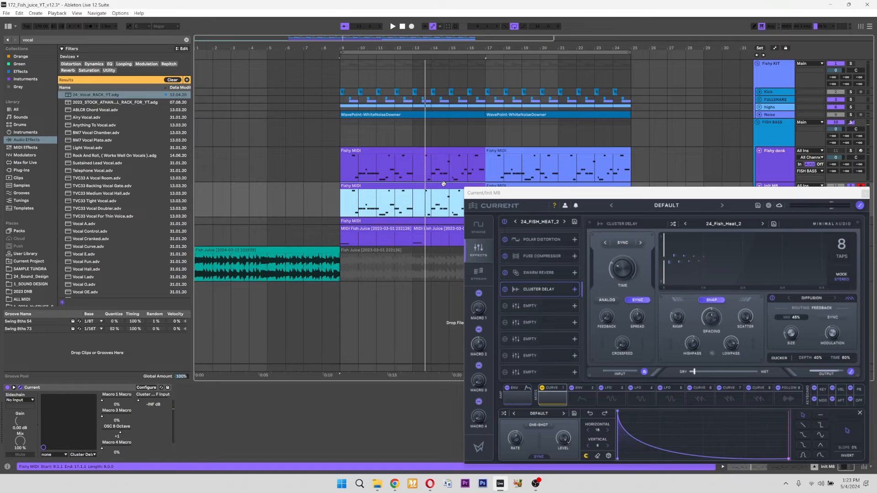
left_click_drag(644, 198, 445, 266)
key("space")
left_click(526, 186)
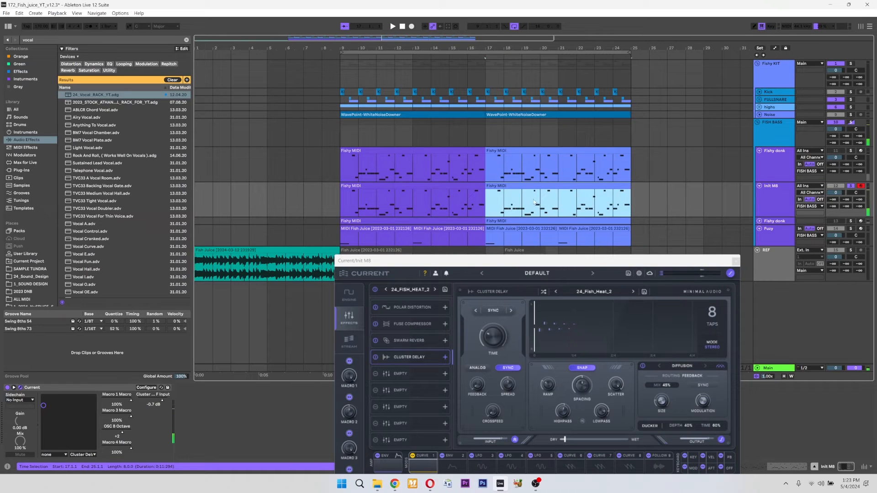
- Show automation in the arrangement and review which Current parameters are automated on the Init M8 track
left_click(775, 49)
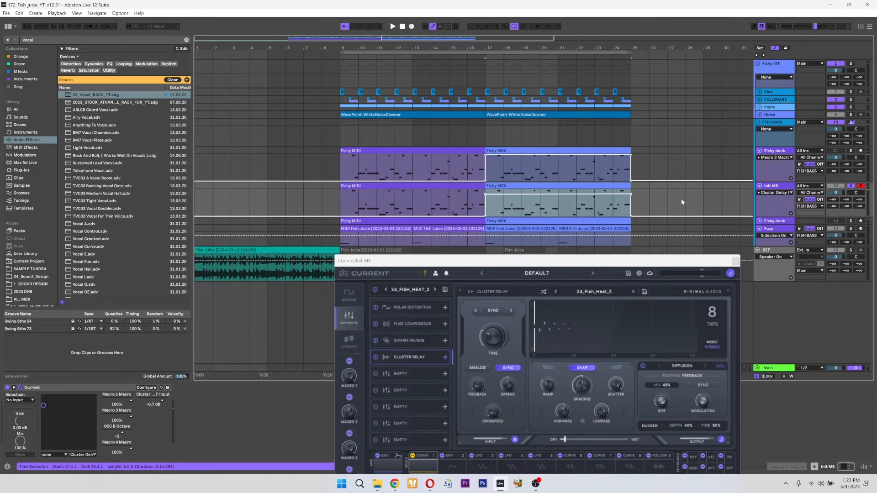
left_click(787, 193)
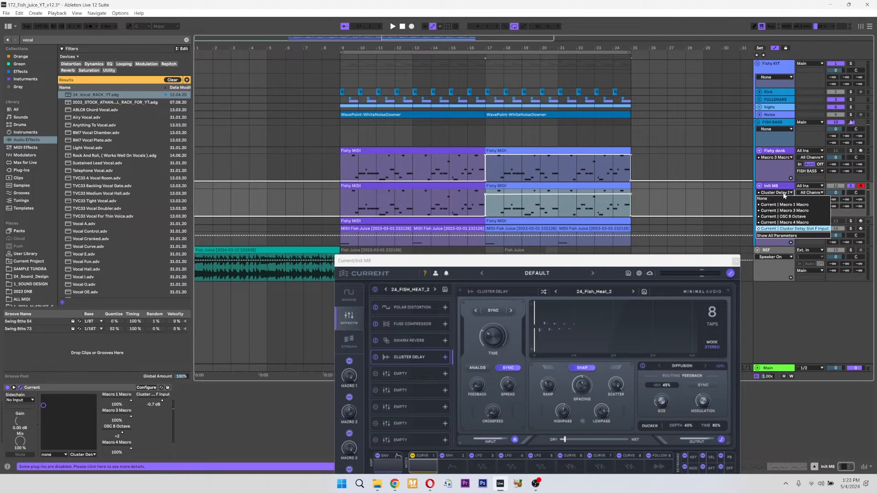
left_click(786, 230)
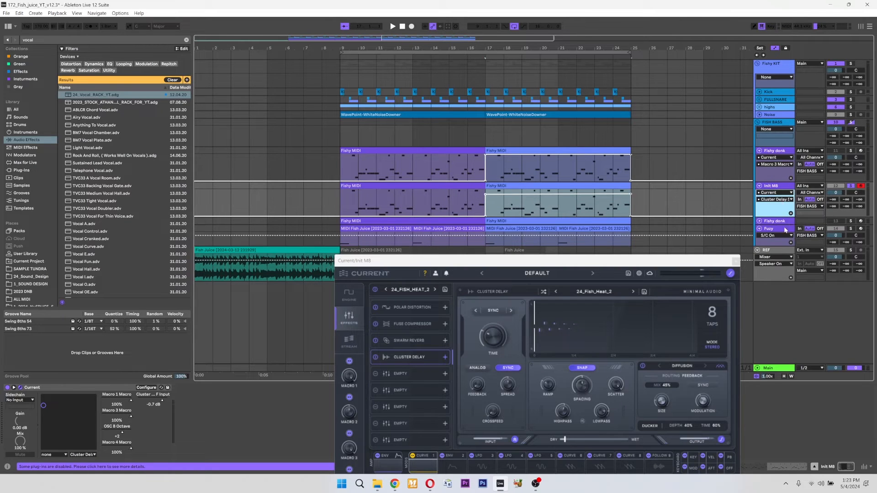
left_click(777, 201)
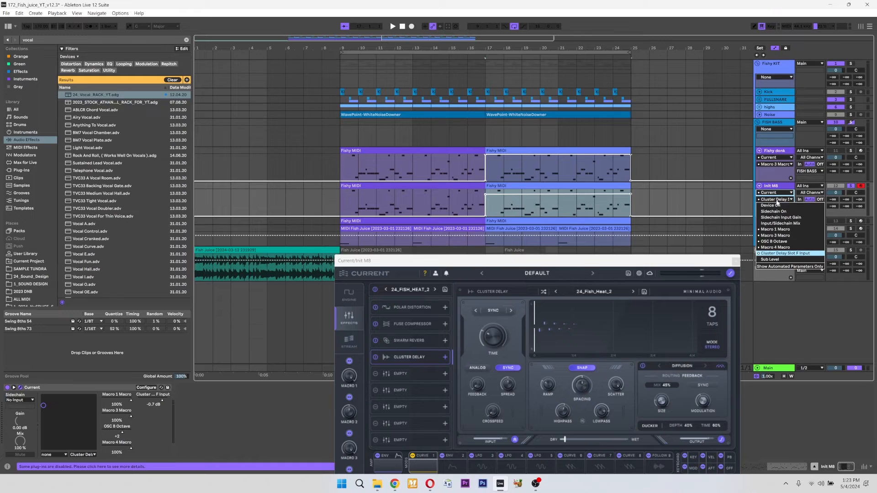
left_click(778, 266)
left_click(774, 192)
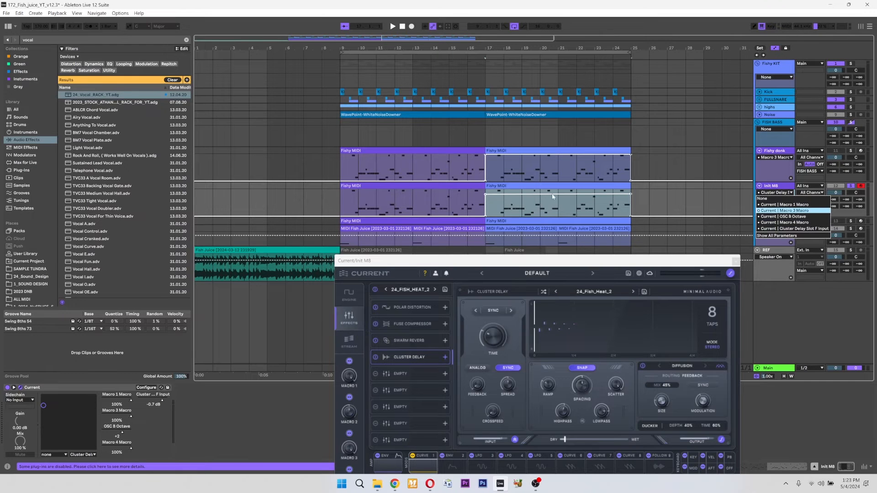
left_click(529, 189)
- Show the synth's engine page and play the arrangement from bar 16 into the second Fishy MIDI clip
left_click(350, 298)
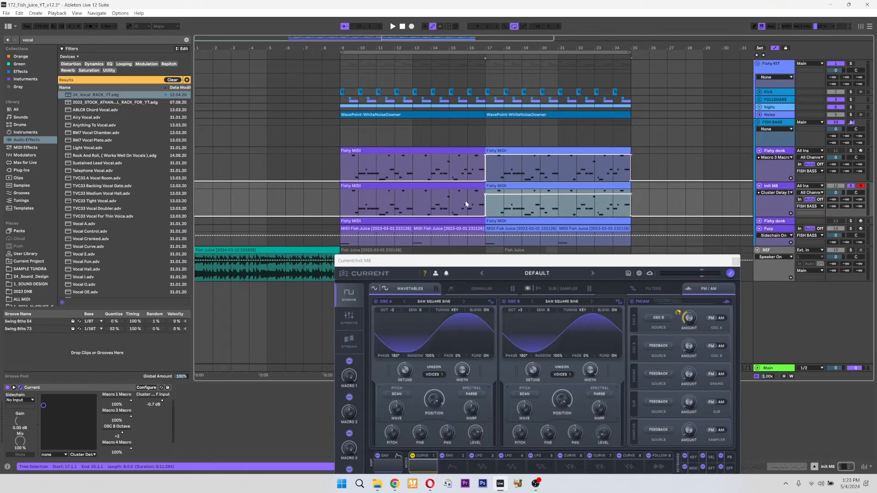
left_click(467, 205)
key("space")
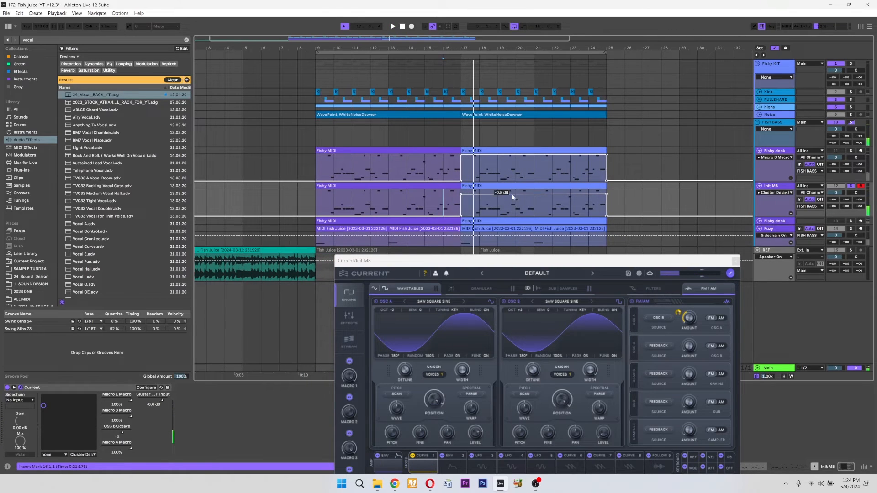
- Examine the amp envelope and Curve 1 settings, including the curve's rate
left_click_drag(532, 261, 528, 175)
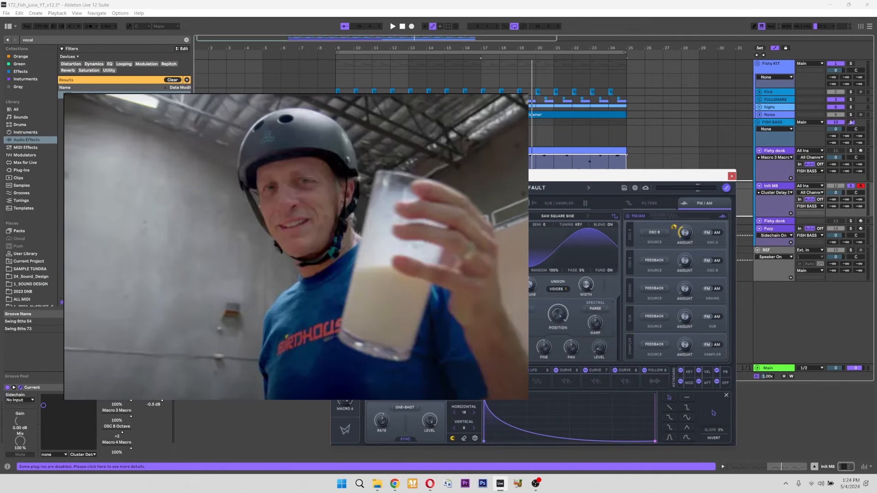
left_click(385, 382)
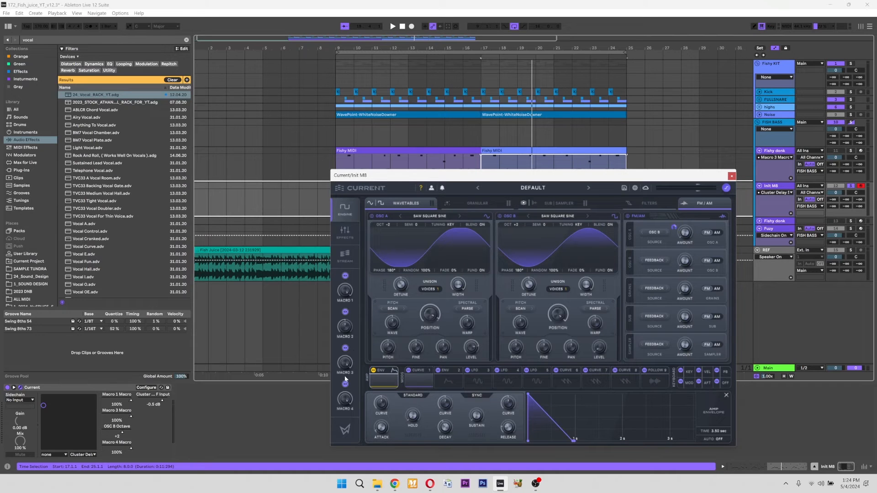
left_click(418, 378)
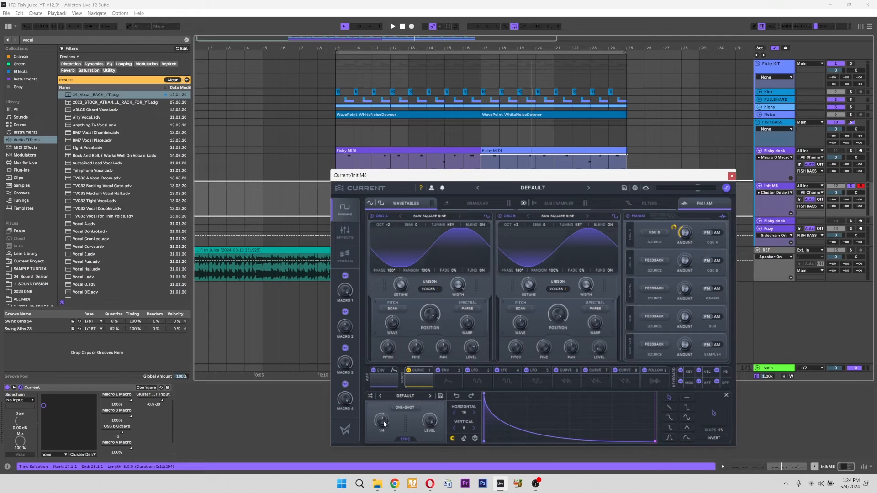
left_click_drag(479, 176, 582, 188)
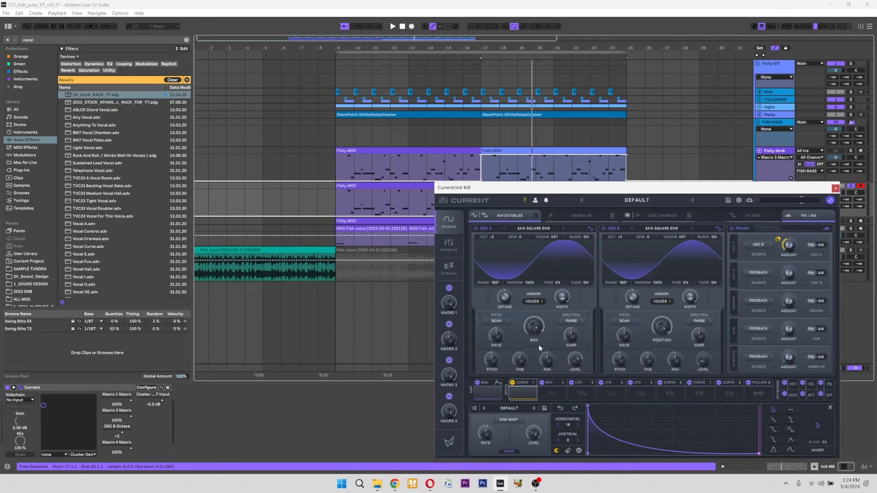
- Play the Fishy MIDI clips from bar 15 with the Init M8 synth's engine page and Curve 1 in view
left_click_drag(486, 433, 483, 422)
scroll(476, 168, "right", 1)
left_click(438, 163)
key("space")
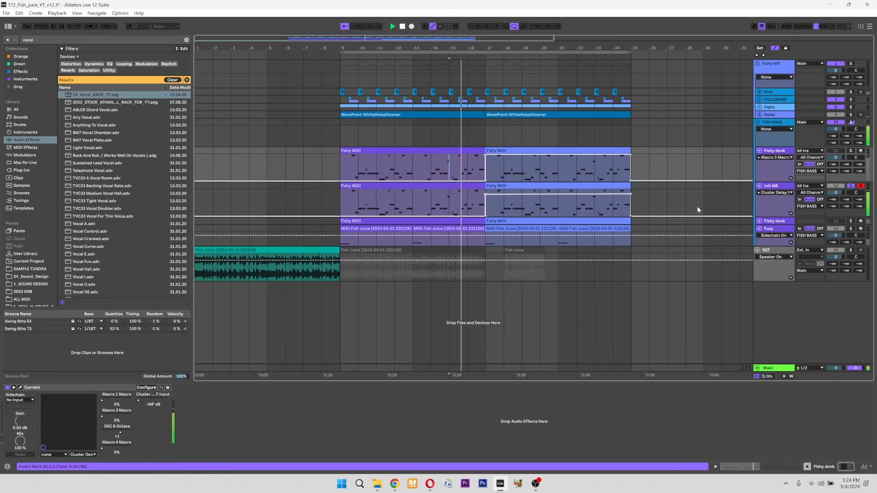
left_click(778, 187)
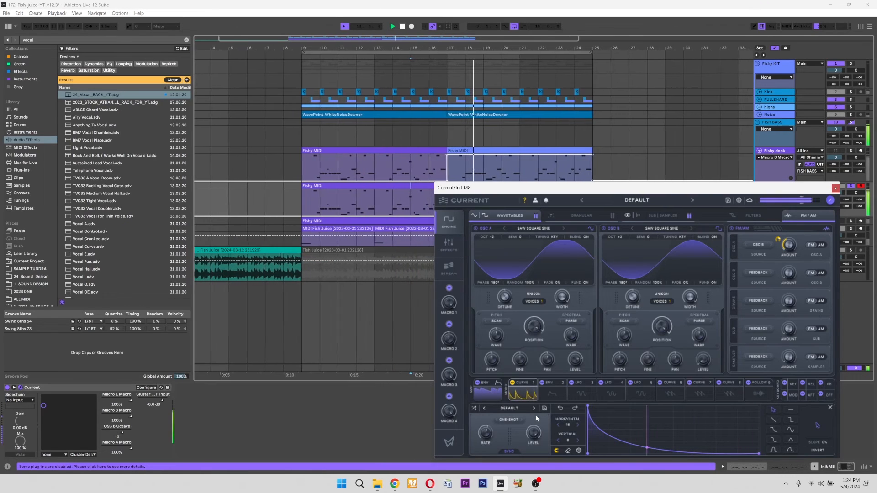
key("space")
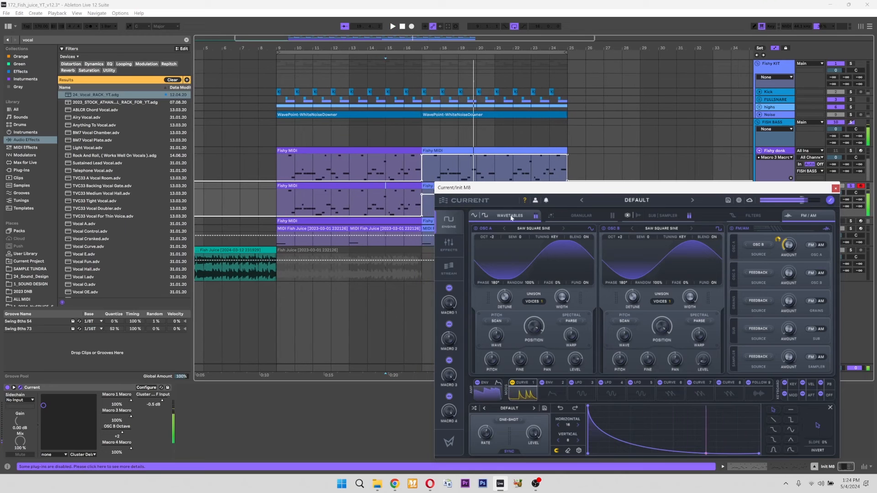
- Play the Init M8 track's second Fishy MIDI clip from bar 17 with the synth's effects page open
left_click_drag(486, 188, 564, 207)
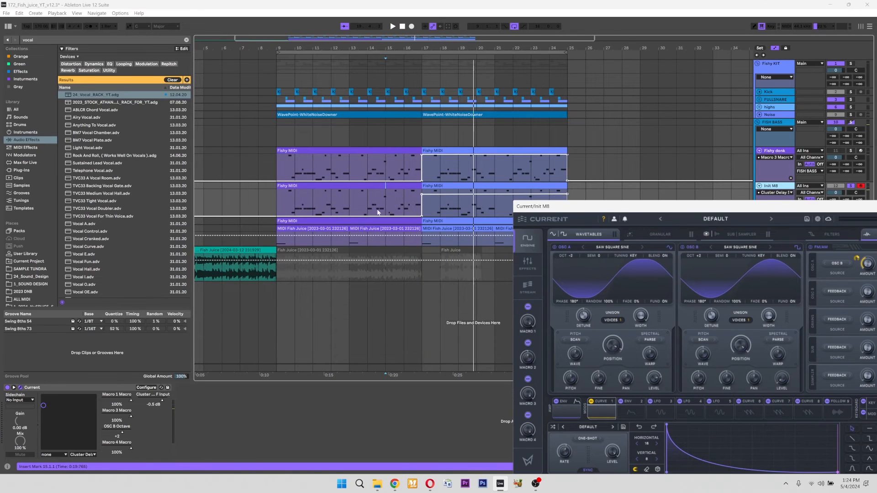
left_click_drag(707, 212, 711, 162)
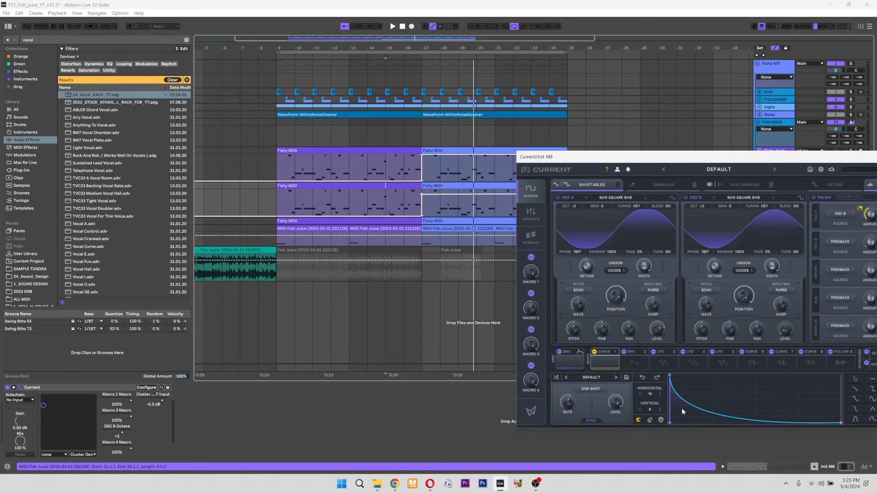
left_click(382, 186)
left_click(439, 195)
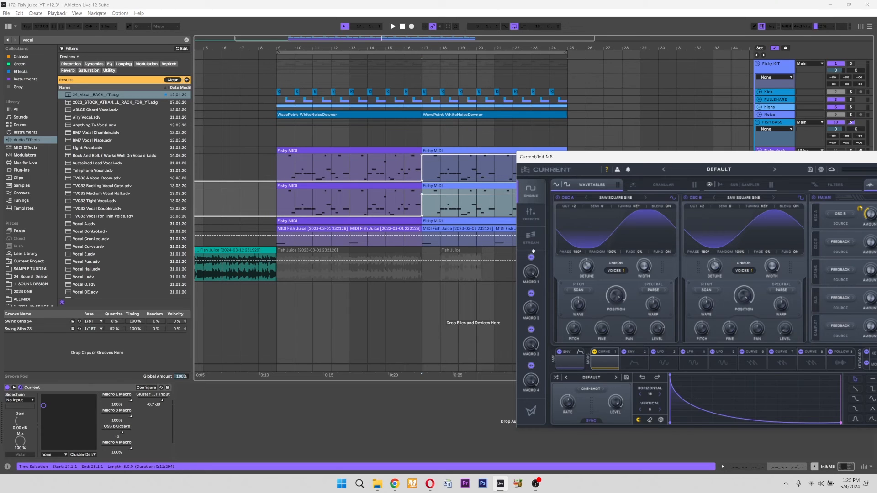
left_click(531, 214)
left_click_drag(641, 158, 537, 200)
key("space")
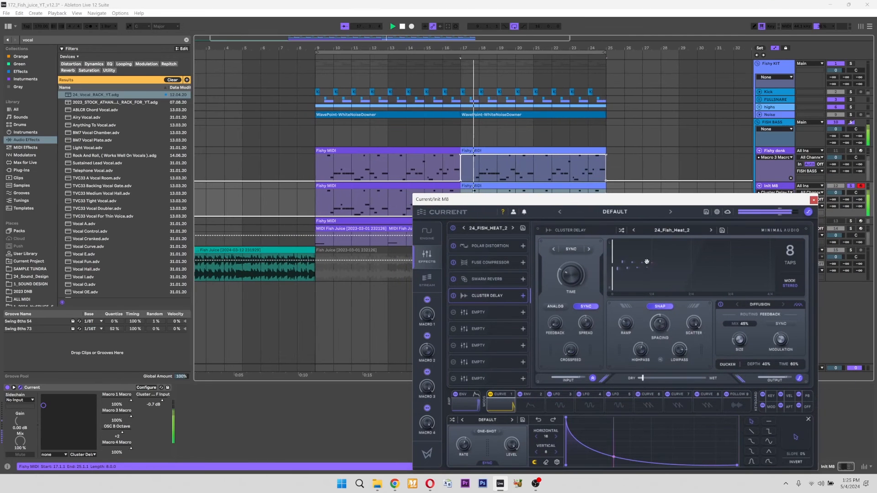
- Examine the Swarm Reverb, Cluster Delay, Polar Distortion and Fuse Compressor settings, and return to the synth's engine page
left_click(490, 279)
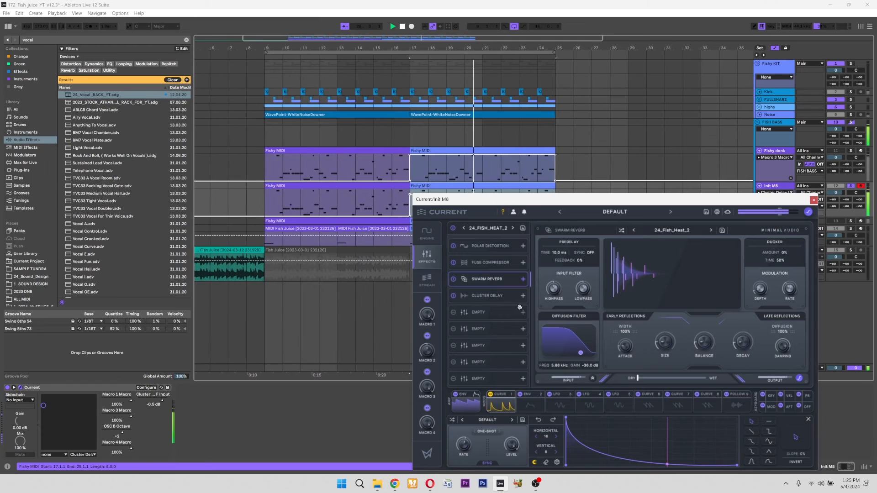
left_click(491, 295)
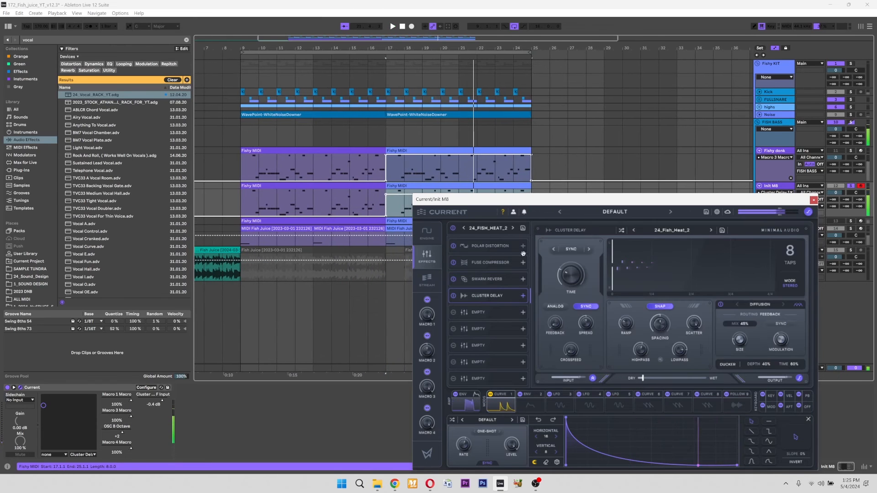
left_click(487, 248)
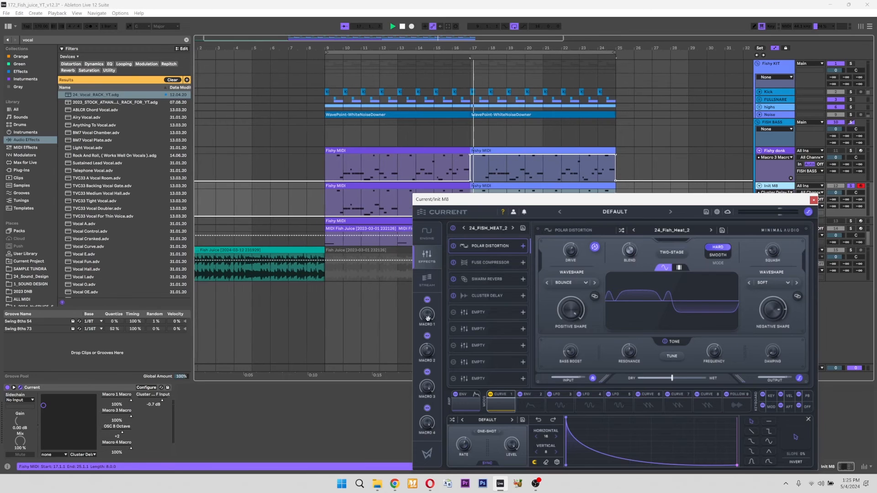
left_click(487, 263)
left_click(426, 234)
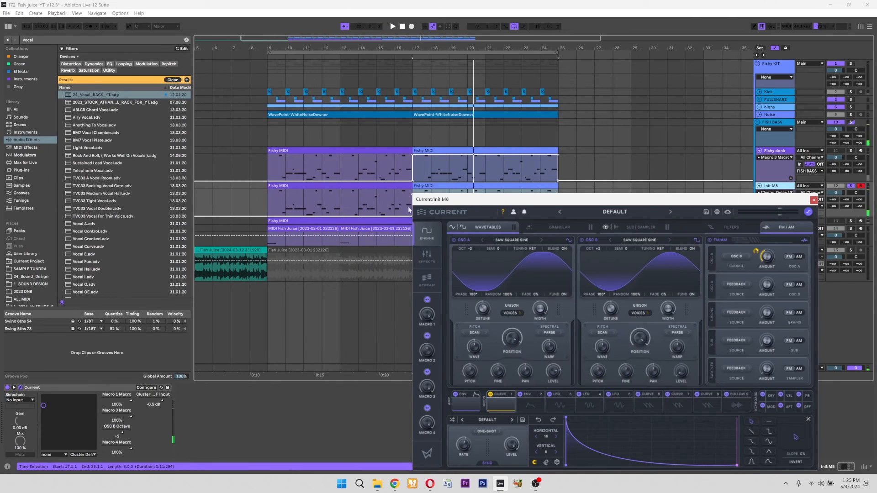
- Hide automation in the arrangement and play the soloed Fish Juice reference clip from bar 5
left_click(379, 189)
left_click(223, 258)
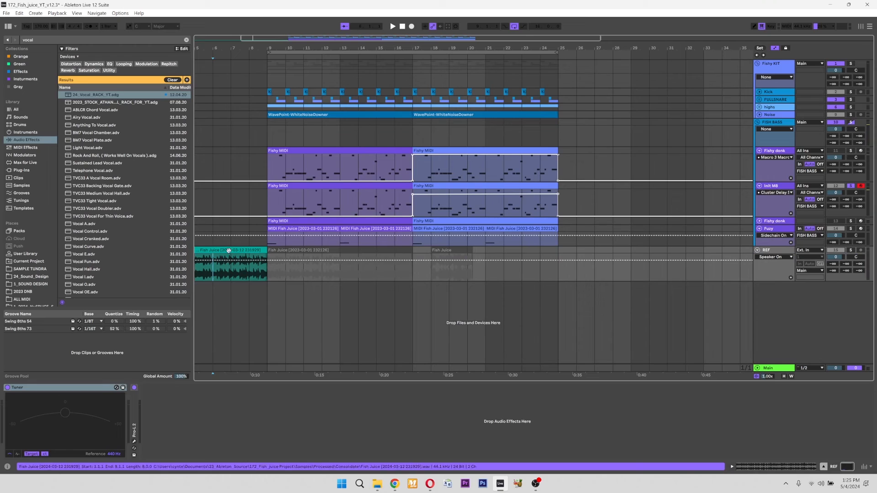
left_click_drag(228, 251, 445, 267)
left_click(775, 48)
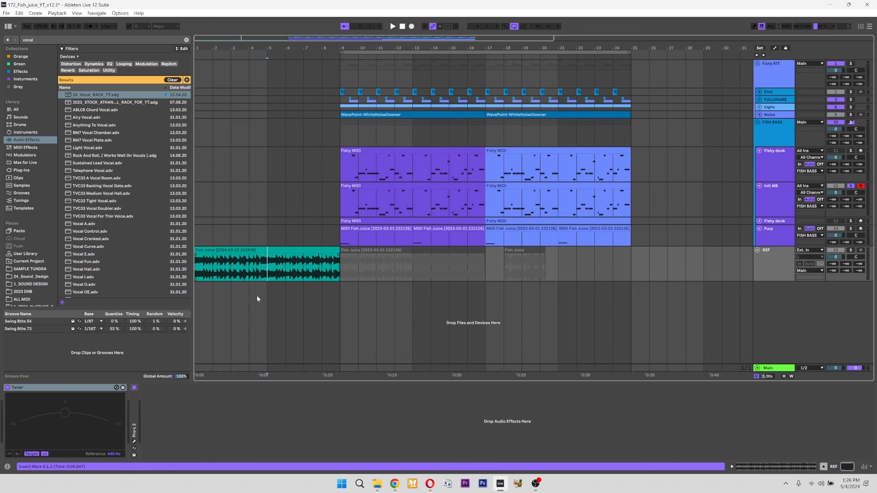
key("space")
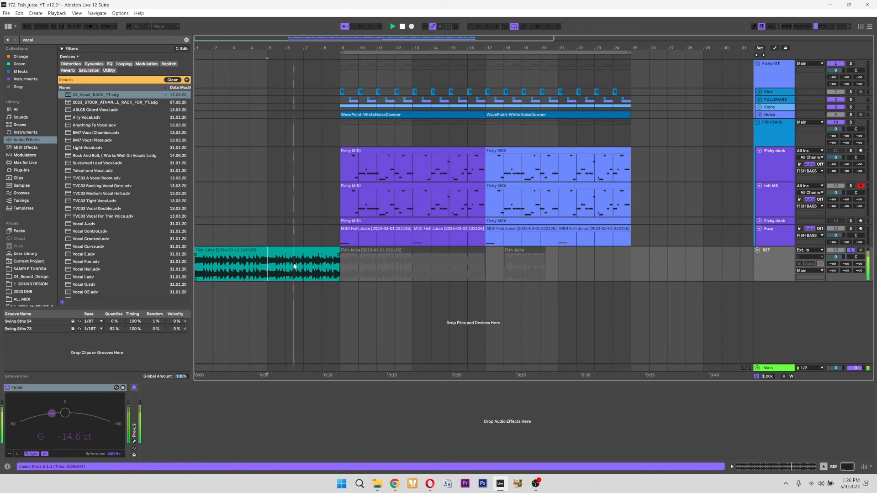
left_click(223, 274)
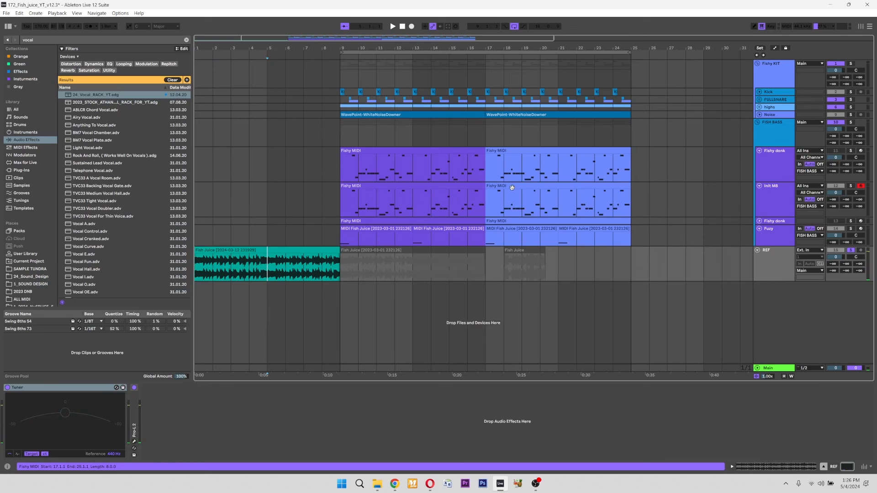
- Review the Init M8 synth's effects and engine pages once more and close its window
left_click(593, 201)
left_click_drag(769, 200, 648, 148)
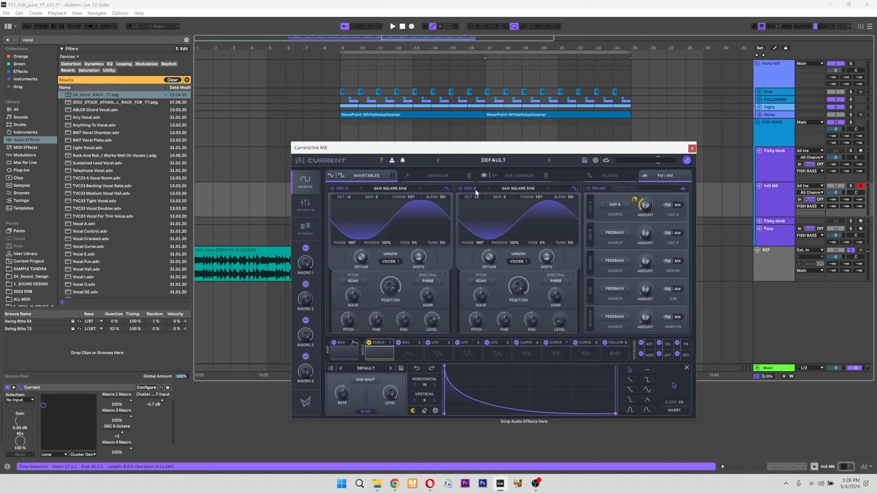
left_click(305, 206)
left_click_drag(514, 148, 536, 157)
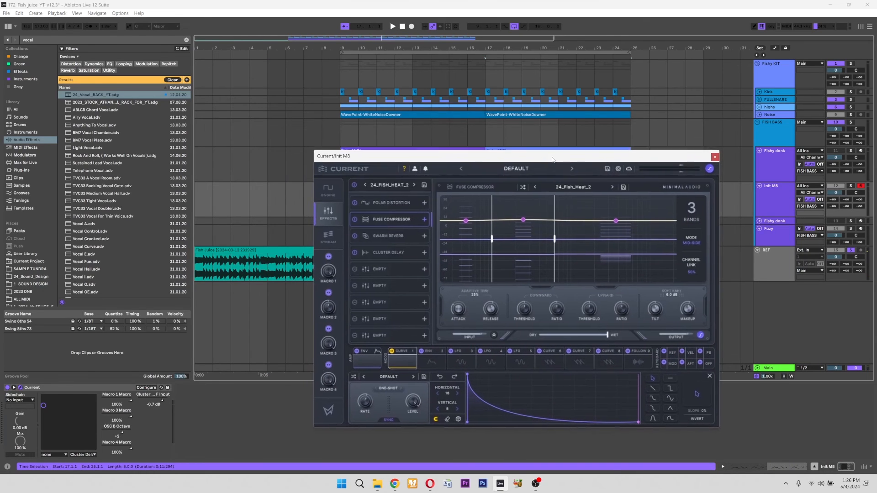
left_click(331, 194)
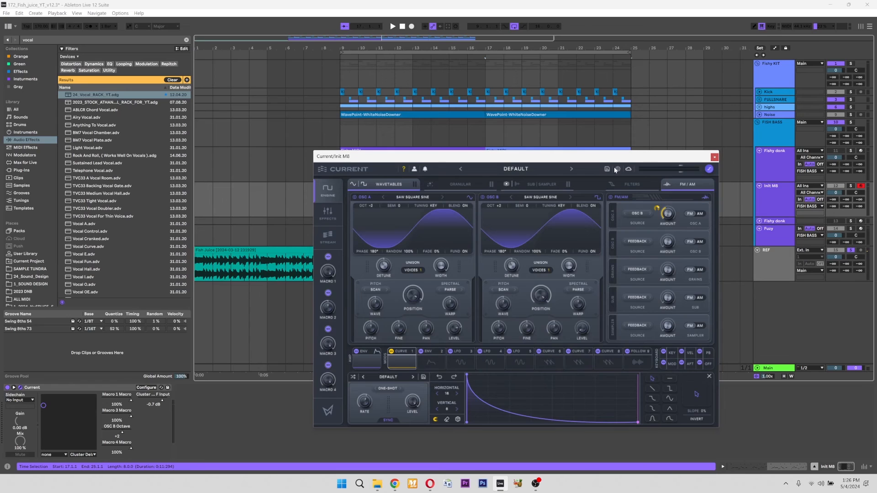
left_click(715, 157)
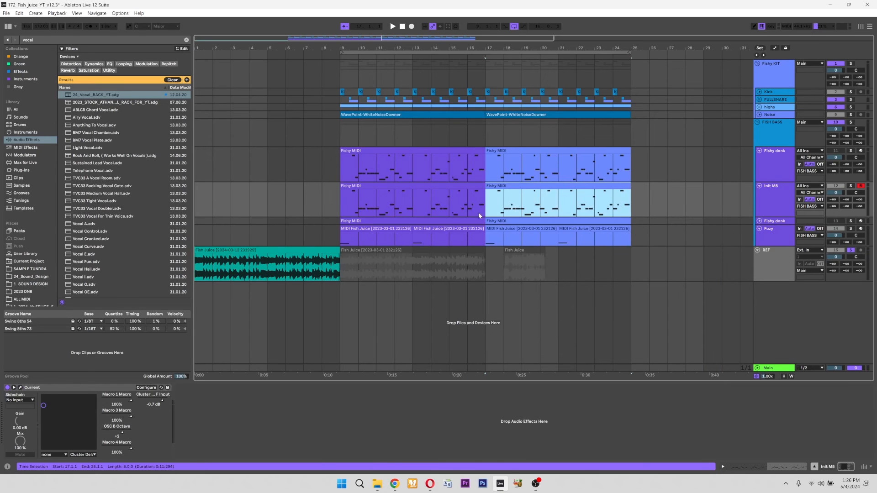
- Fold the upper Fishy donk track, solo the Fuzy track and play its MIDI clips
left_click(461, 187)
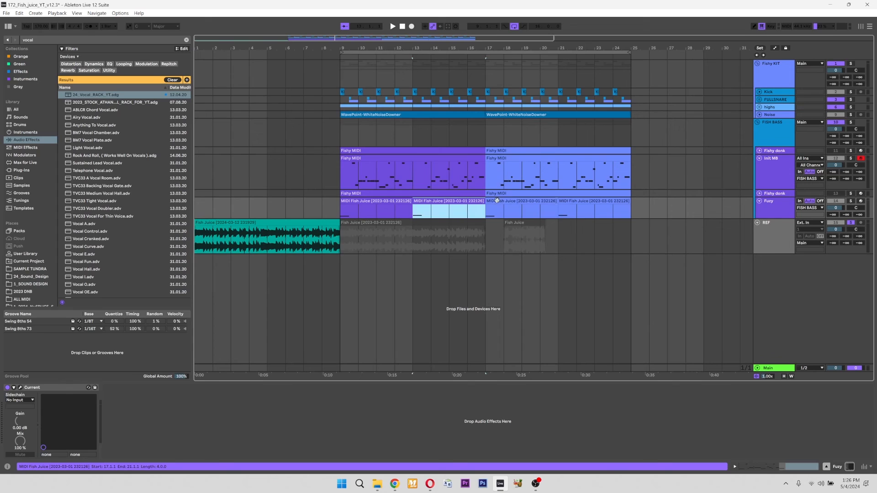
left_click(496, 201)
left_click(360, 202)
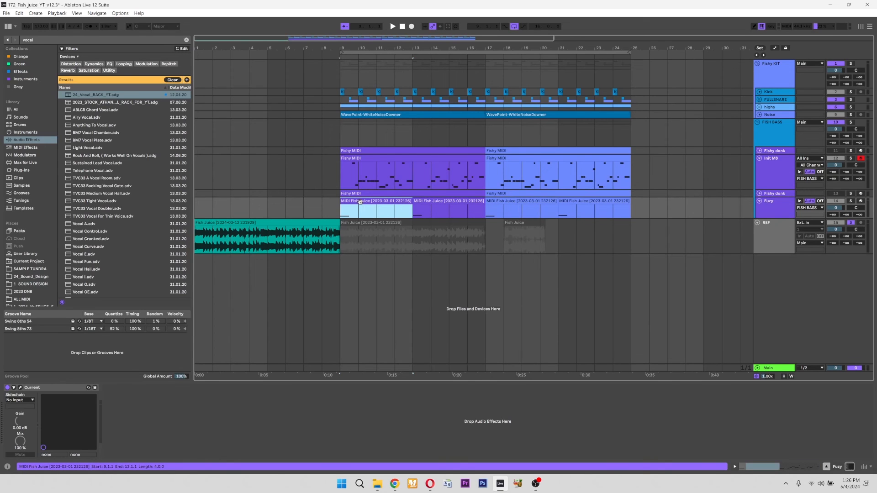
key("space")
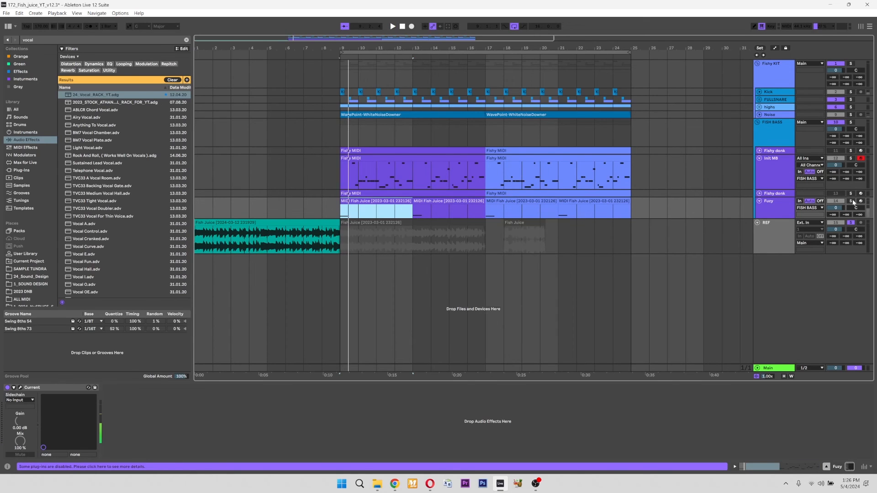
left_click(851, 200)
key("space")
key("space")
key("ctrl+z")
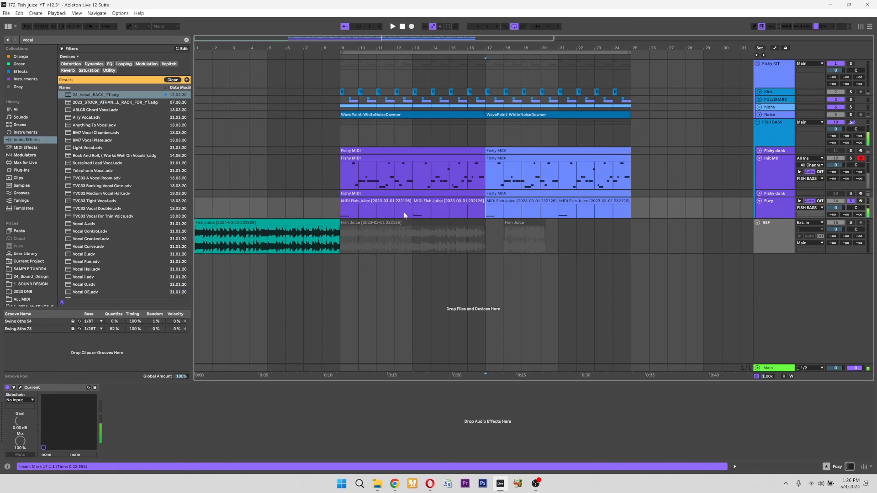
- Examine the sub oscillator settings of the Fuzy track's Current synth and play the track from bar 17
left_click(20, 388)
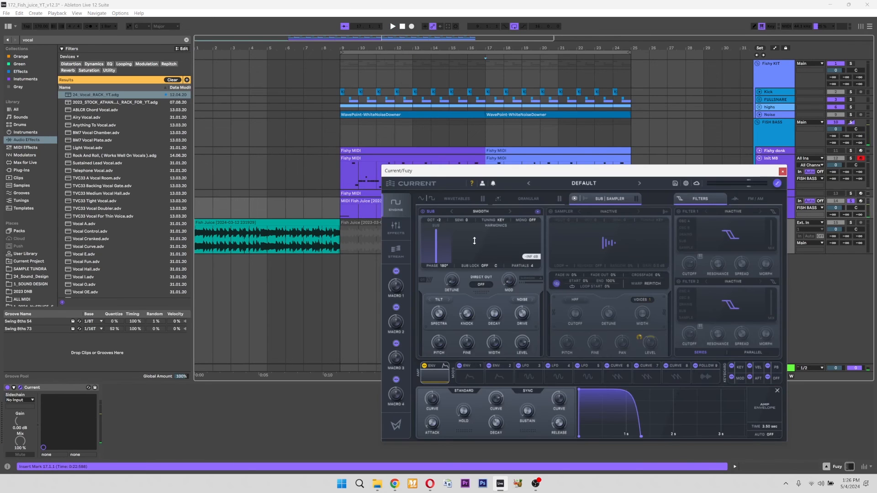
left_click(523, 301)
left_click(462, 315)
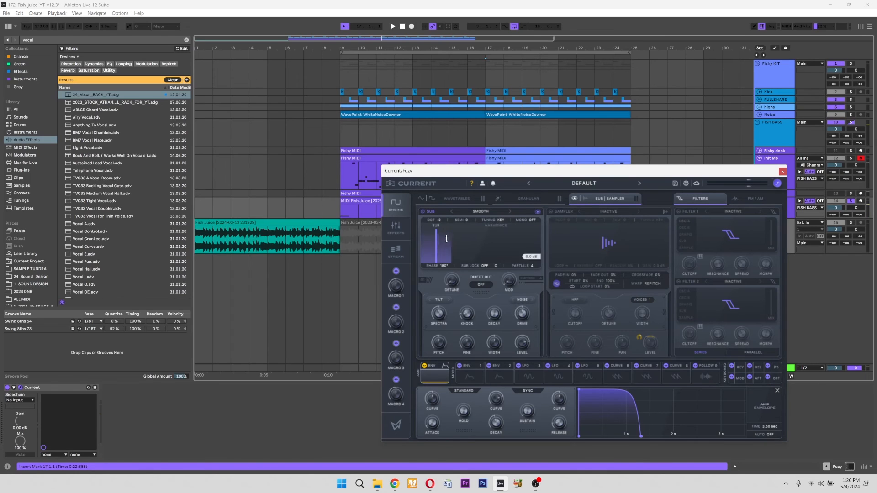
left_click(523, 300)
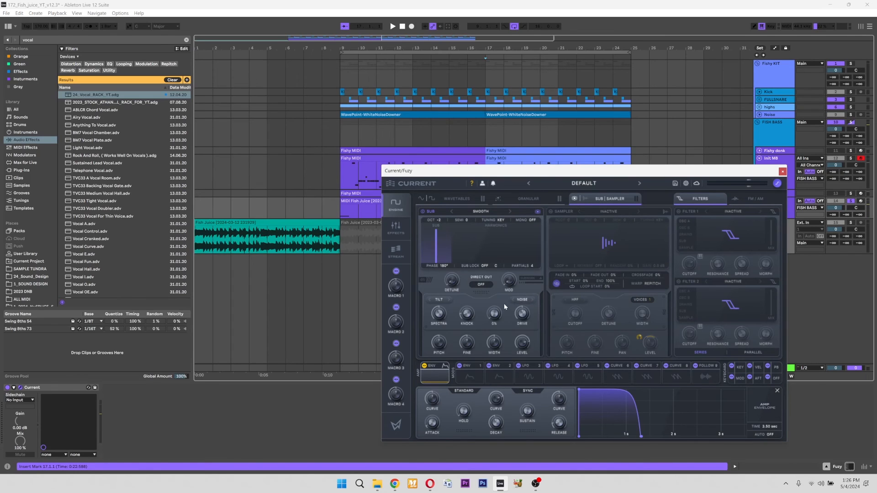
key("space")
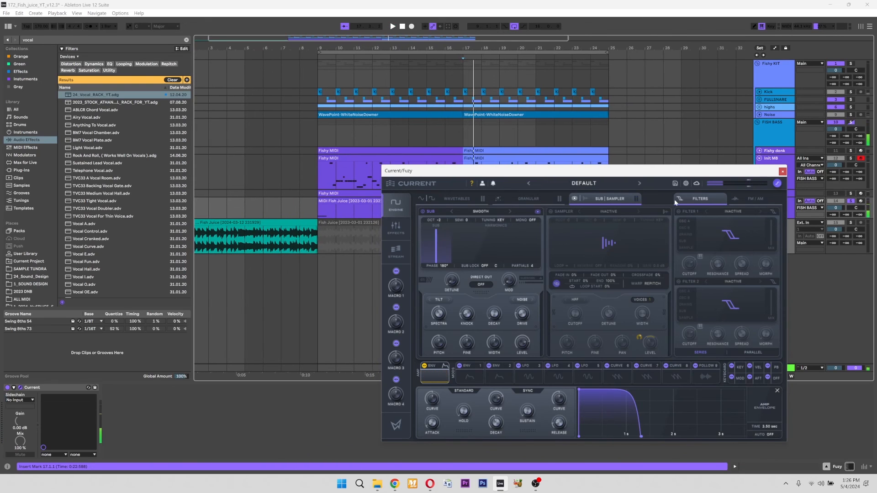
- Solo the REF track and play the Fish Juice reference clip again for comparison
left_click(246, 248)
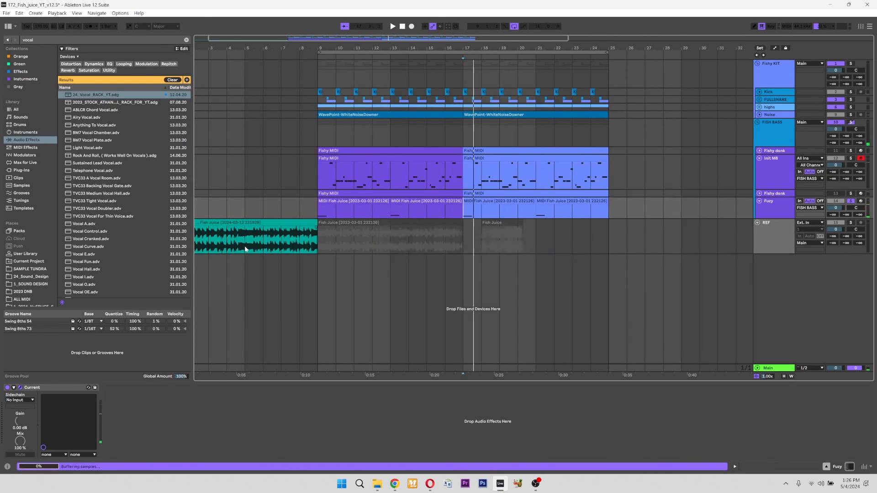
left_click(228, 223)
key("space")
key("space")
left_click(481, 296)
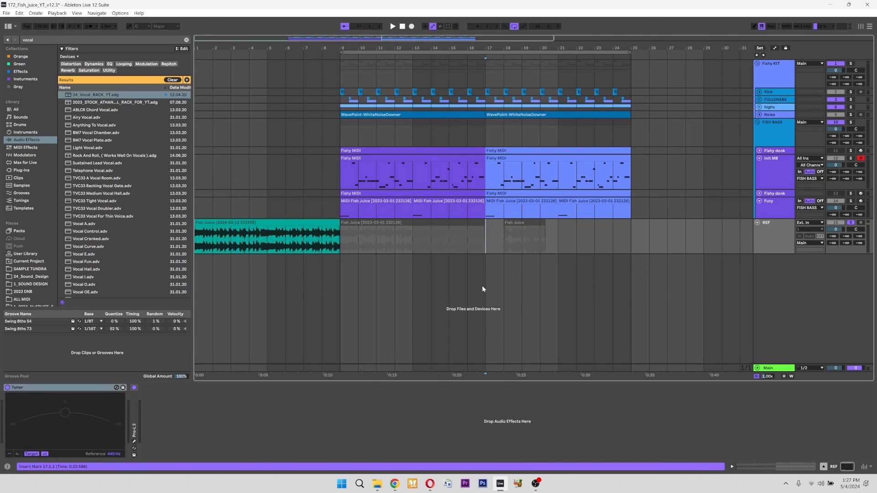
- Play the full arrangement from bar 9 with no track soloed, and collapse the FISH BASS group
left_click(505, 156)
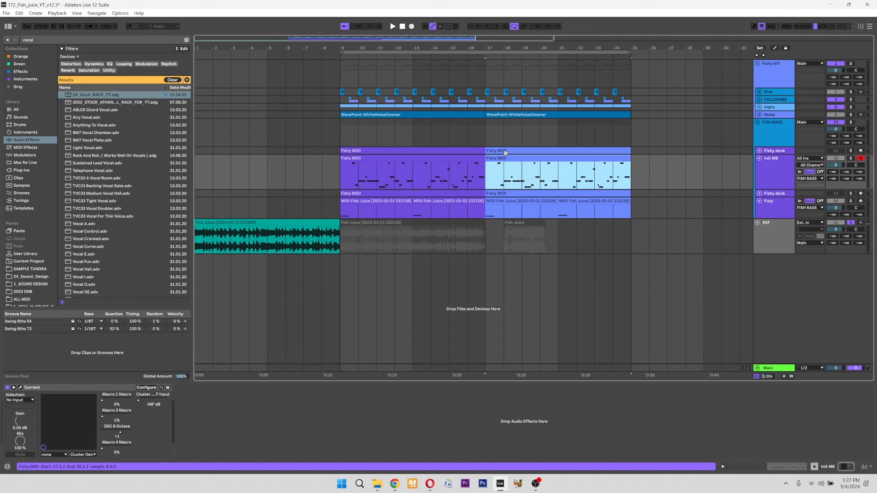
left_click(767, 175)
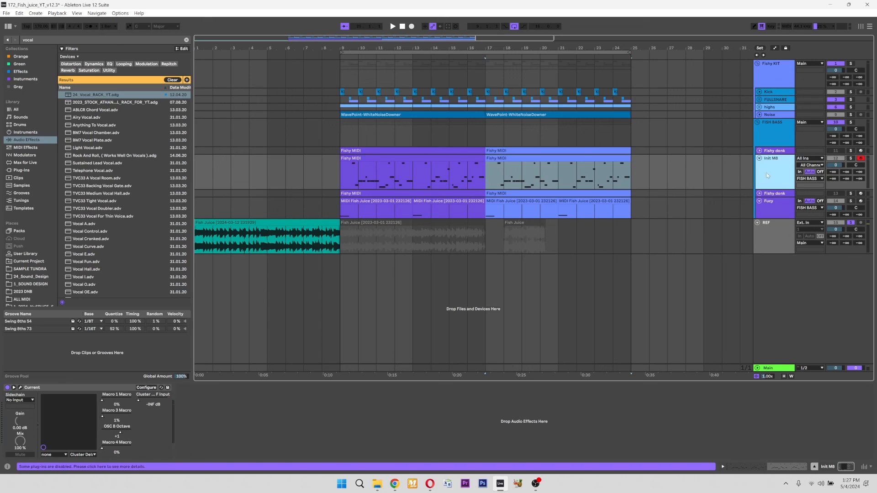
left_click(438, 157)
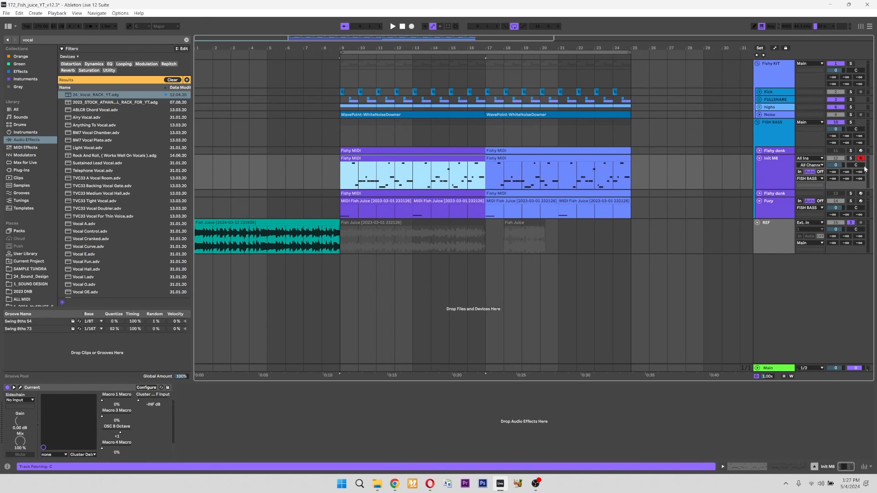
left_click(850, 64)
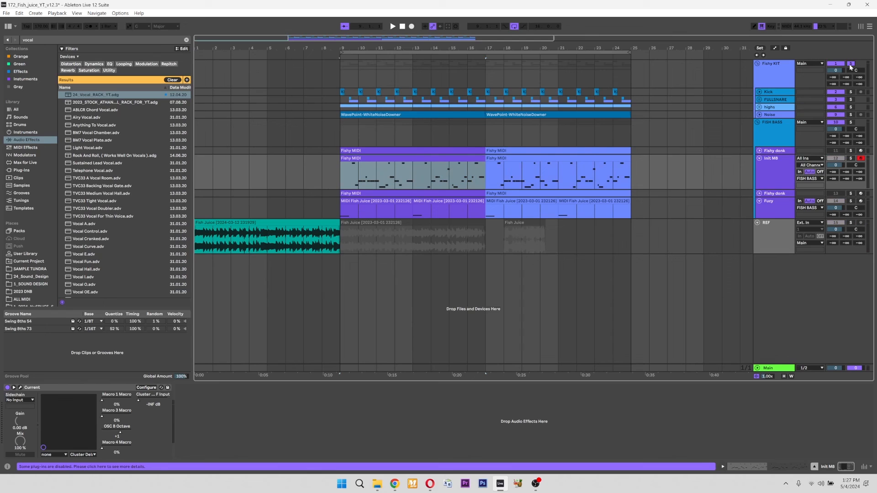
key("space")
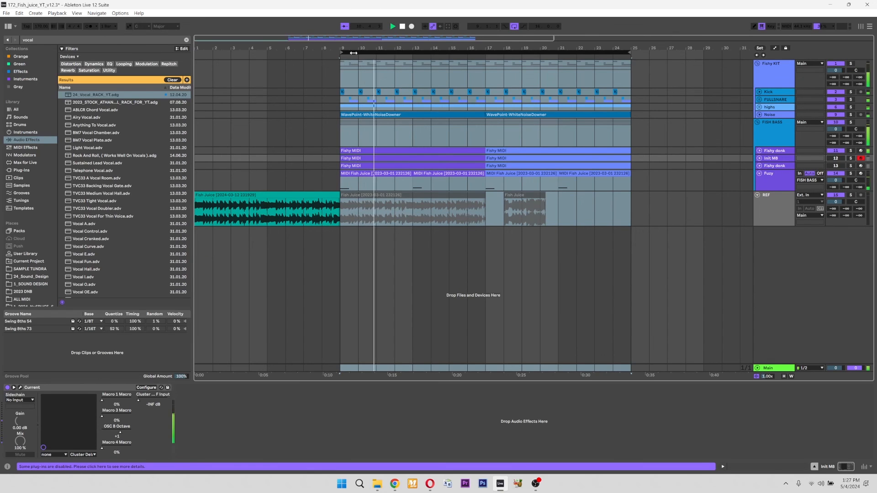
left_click(757, 123)
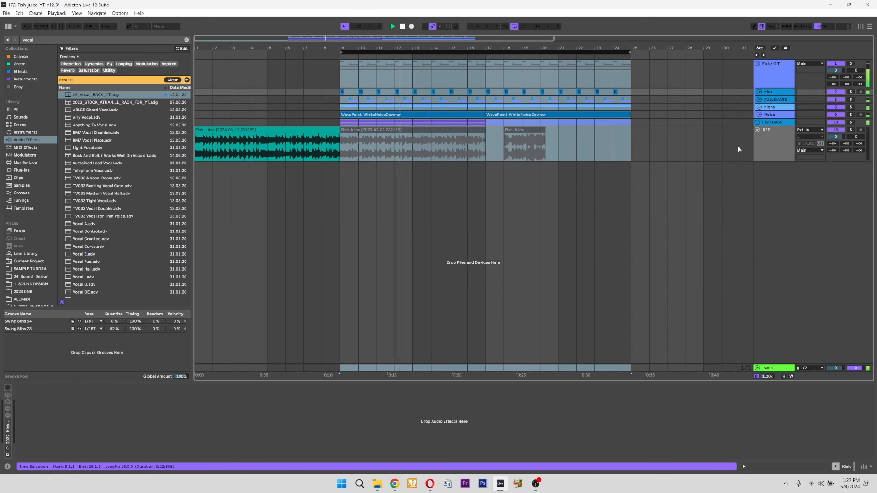
left_click(344, 244)
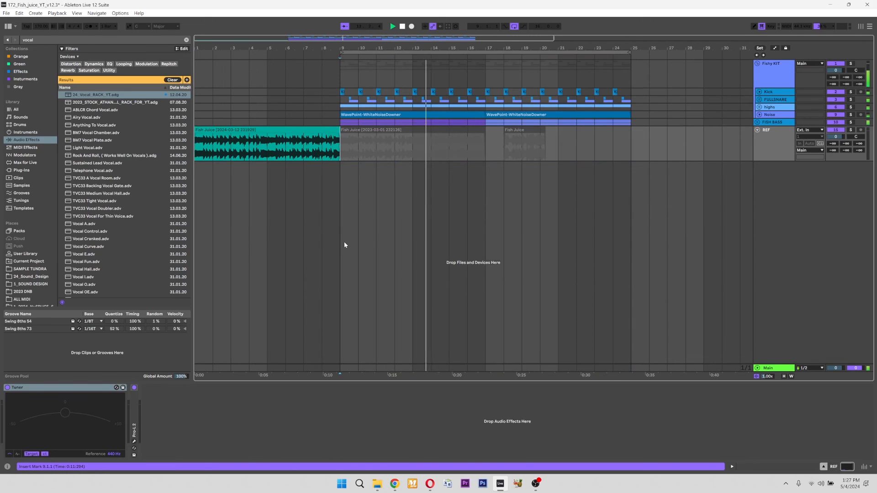